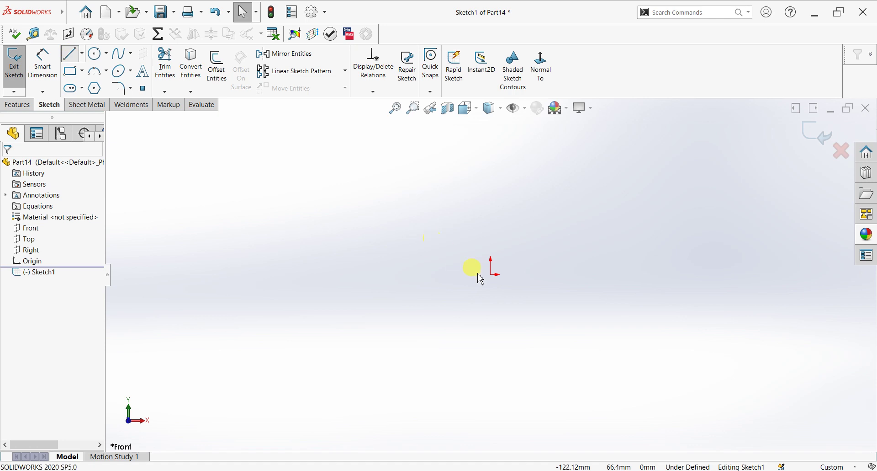
Sketch a horizontal line about 89 mm long from the origin and make it a construction line.
click(503, 287)
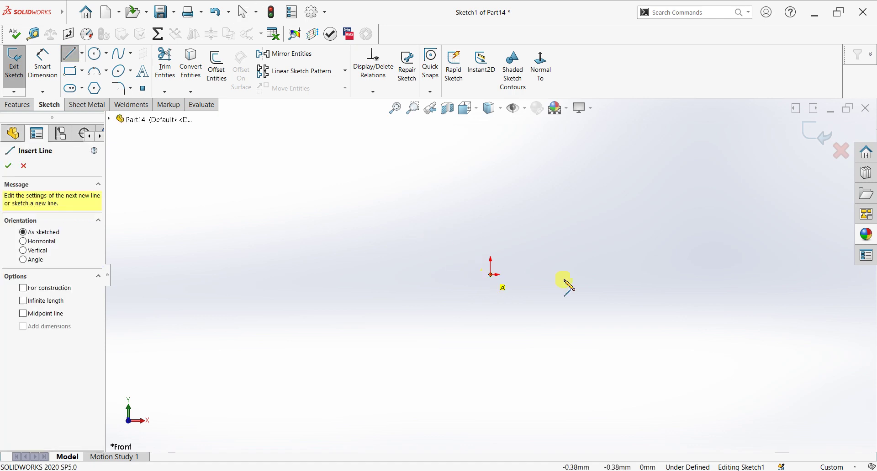
click(704, 275)
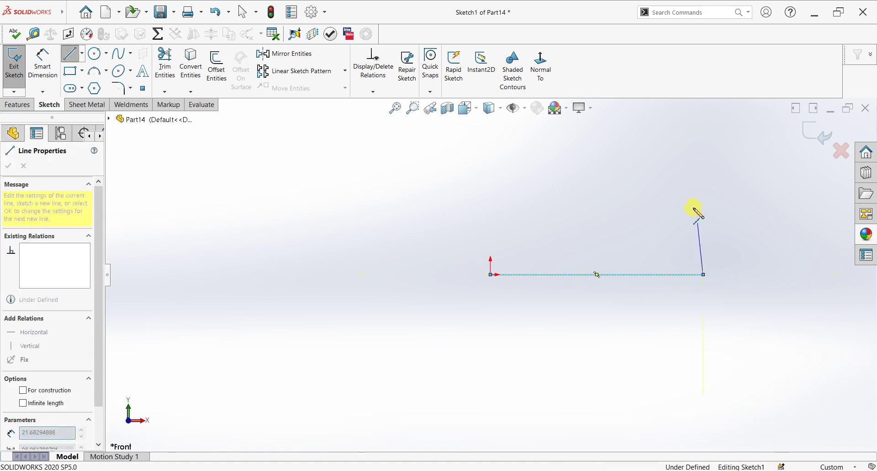
right_click(699, 212)
click(707, 213)
scroll(696, 240, down, 2)
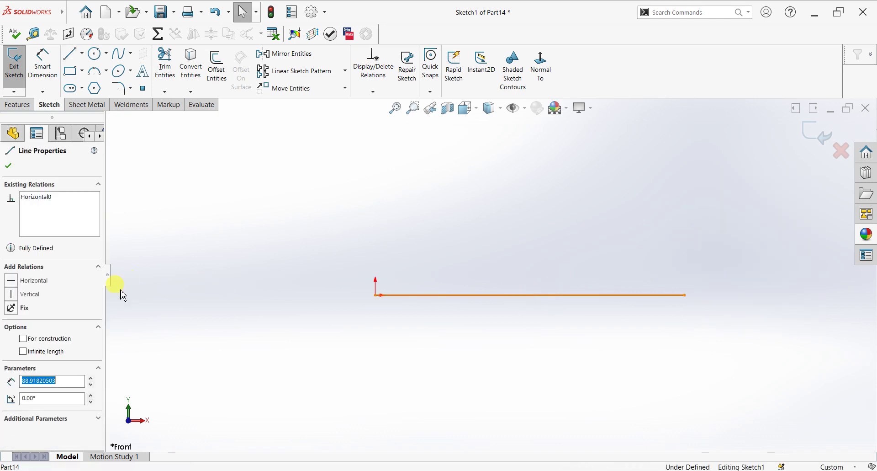
click(23, 338)
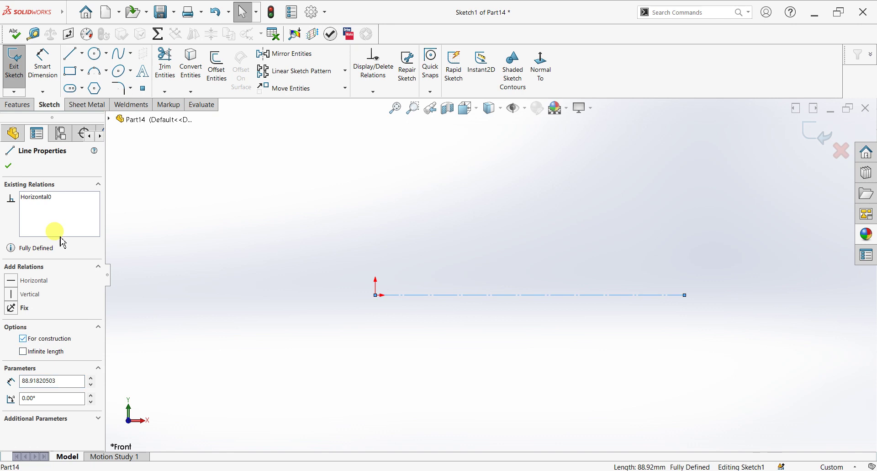
click(10, 166)
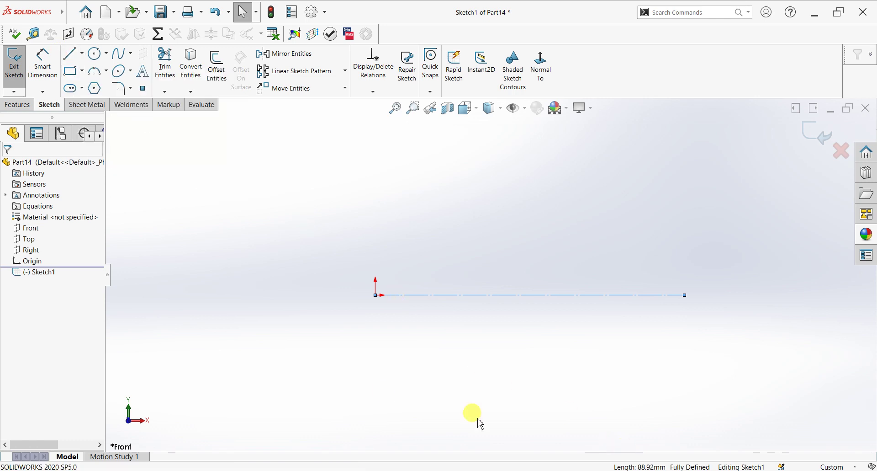
click(498, 470)
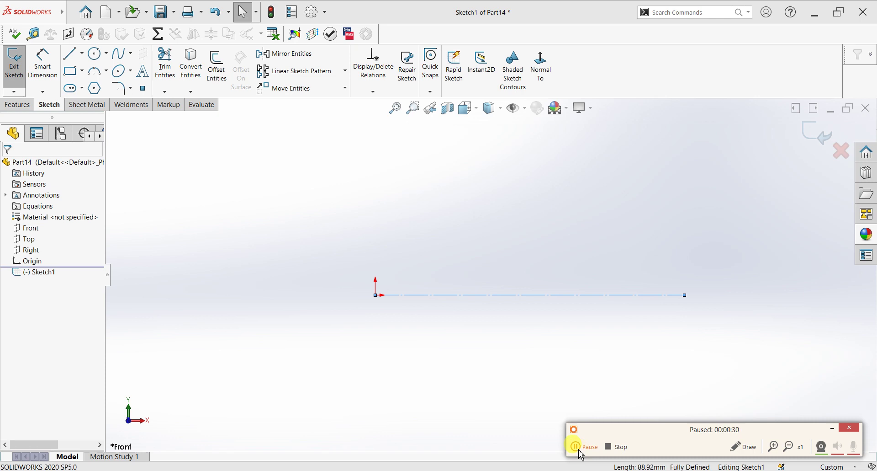
click(832, 428)
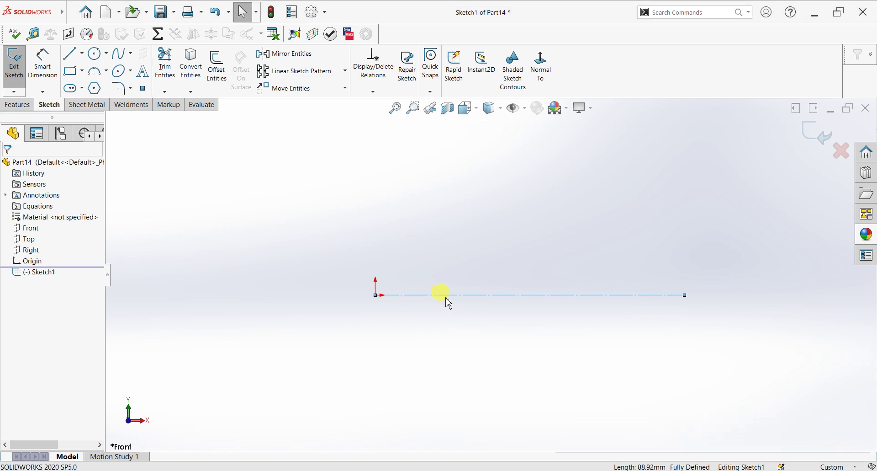
Dimension the construction line's length and set it to 200 mm.
click(42, 64)
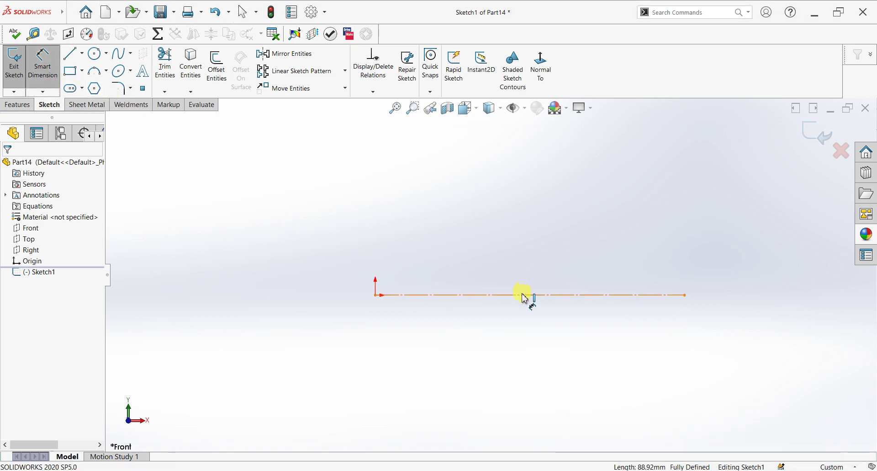
click(529, 337)
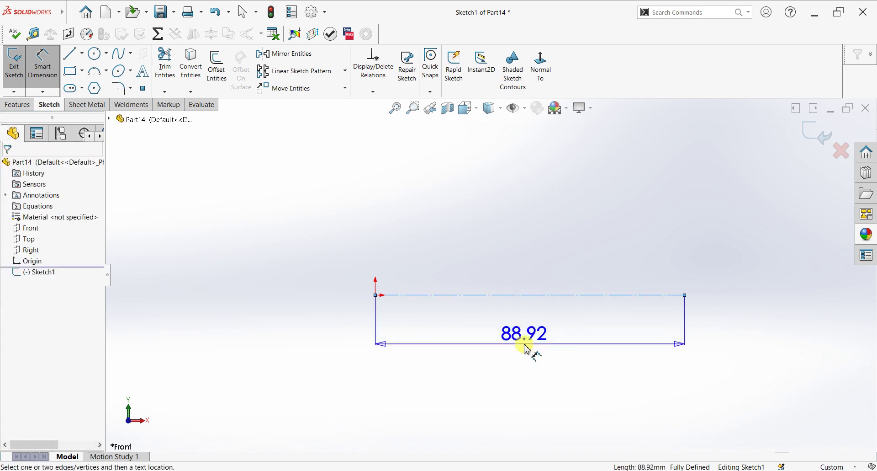
click(526, 346)
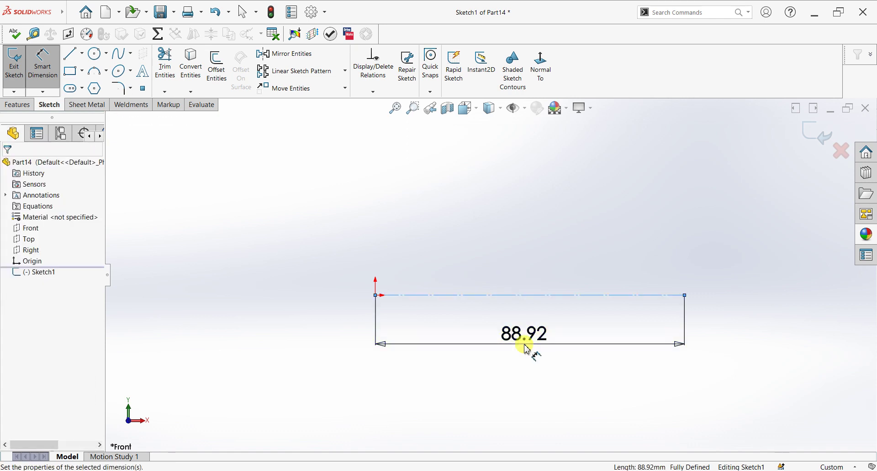
text(200)
key(Return)
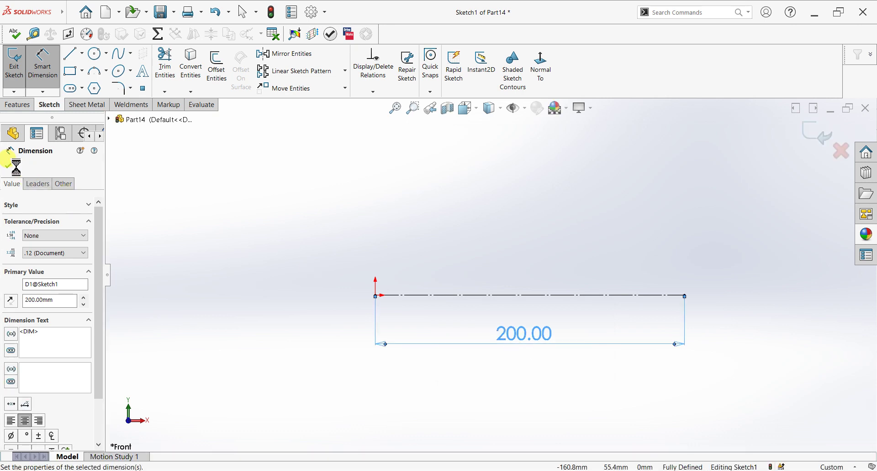
click(10, 167)
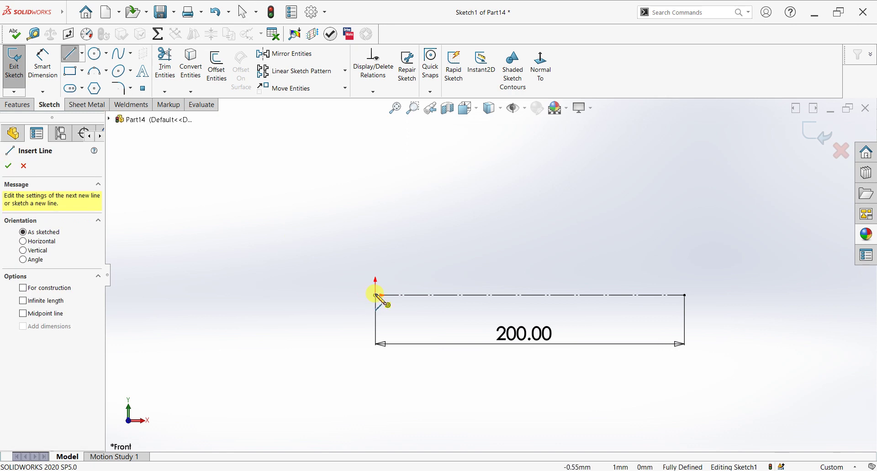
Sketch the stepped outer outline from the origin to the construction line's far end, about 58 mm high at first with a raised end section about 40 mm wide.
click(377, 213)
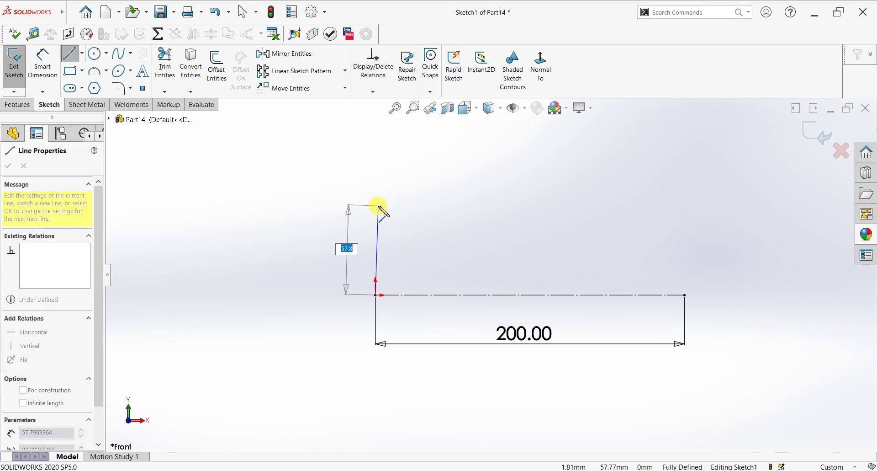
click(378, 205)
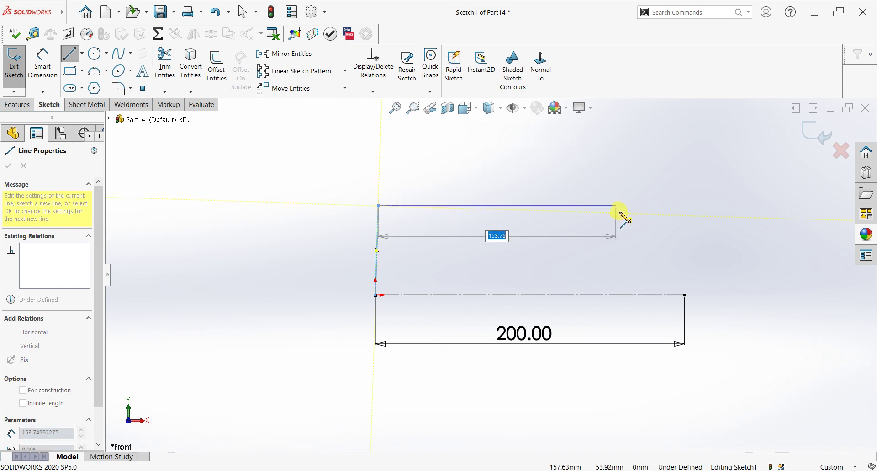
click(620, 213)
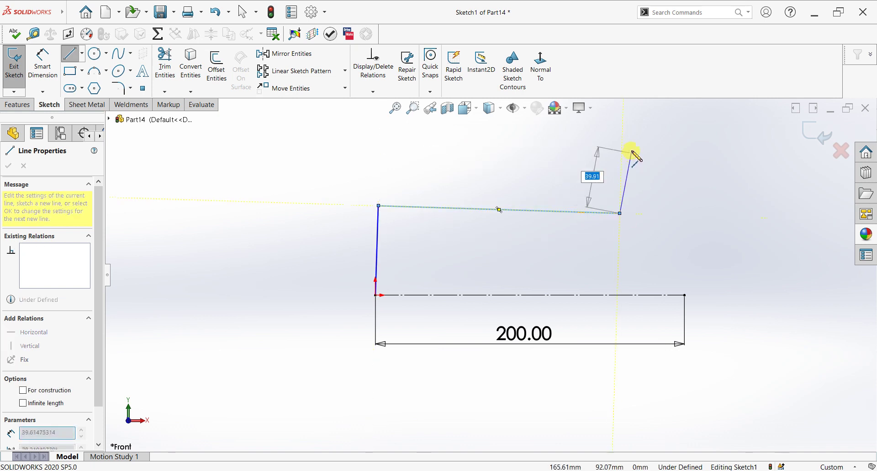
click(622, 124)
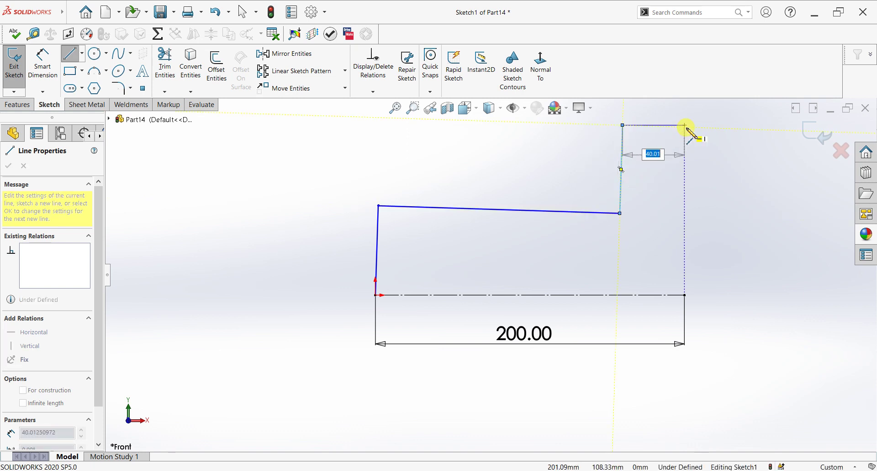
click(684, 124)
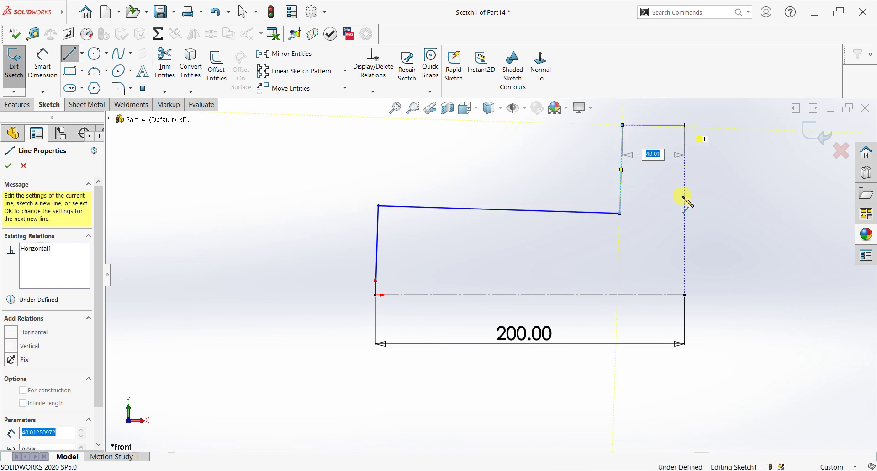
click(685, 294)
right_click(709, 251)
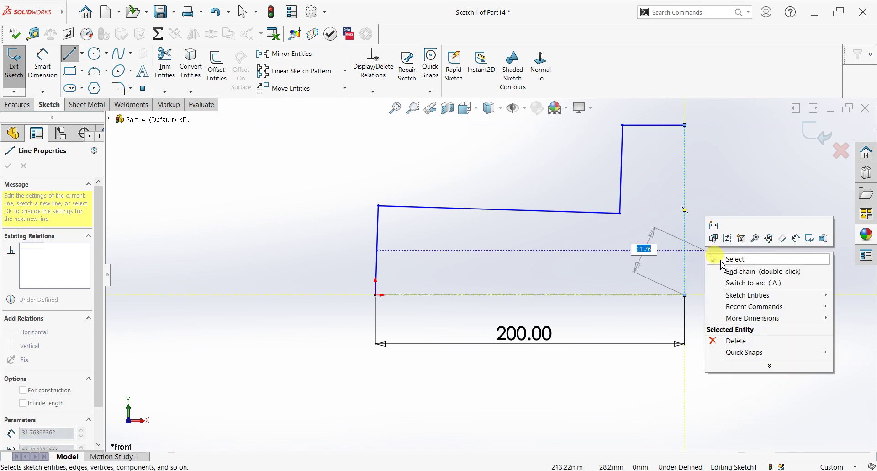
click(721, 256)
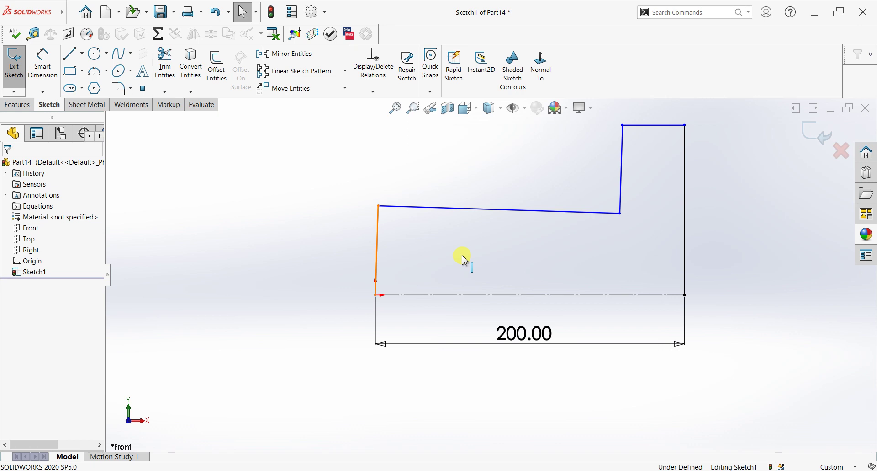
Make the outline's edge at the origin vertical and the long upper edge horizontal.
click(377, 228)
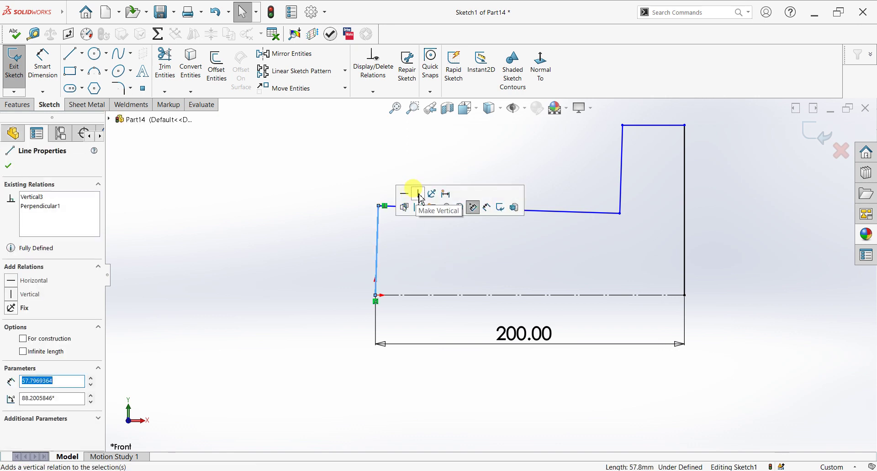
click(420, 196)
click(547, 206)
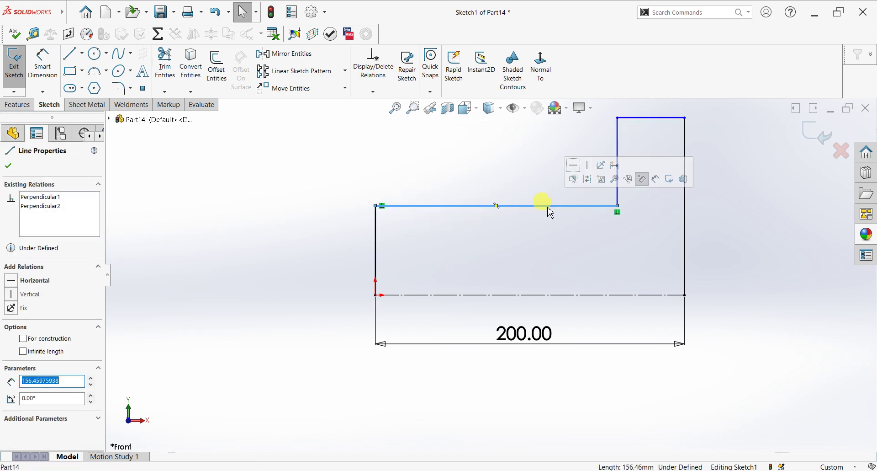
click(574, 165)
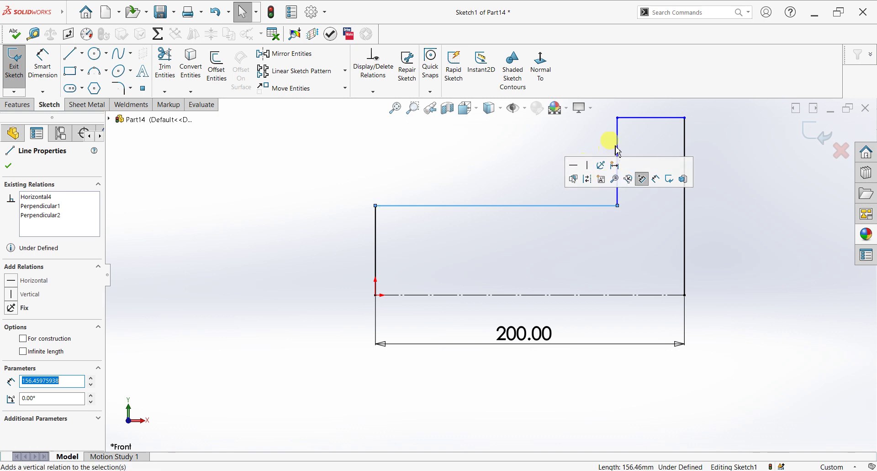
click(640, 119)
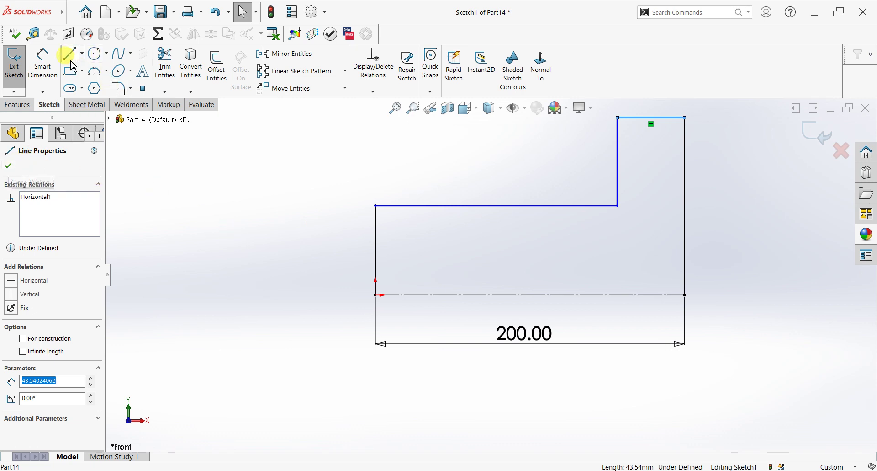
Sketch the stepped bore line between both end edges, with a small groove near the origin, drops of about 3.5 and 4.7 mm, and a 48 mm rise.
key(l)
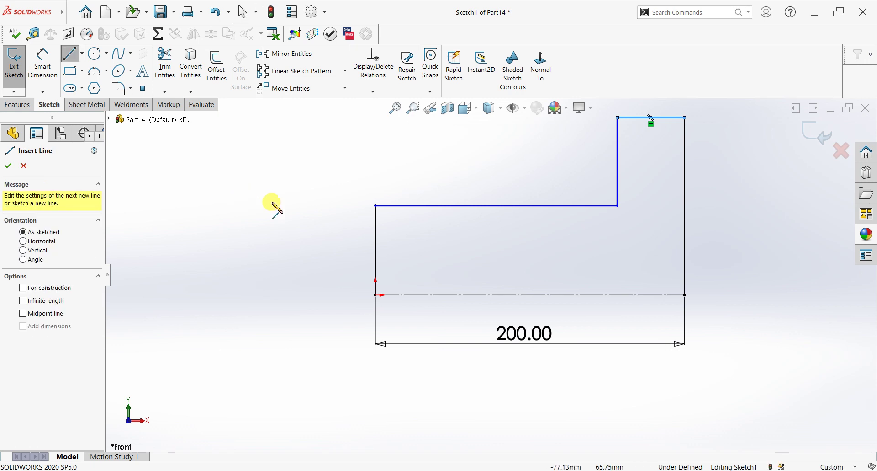
click(376, 264)
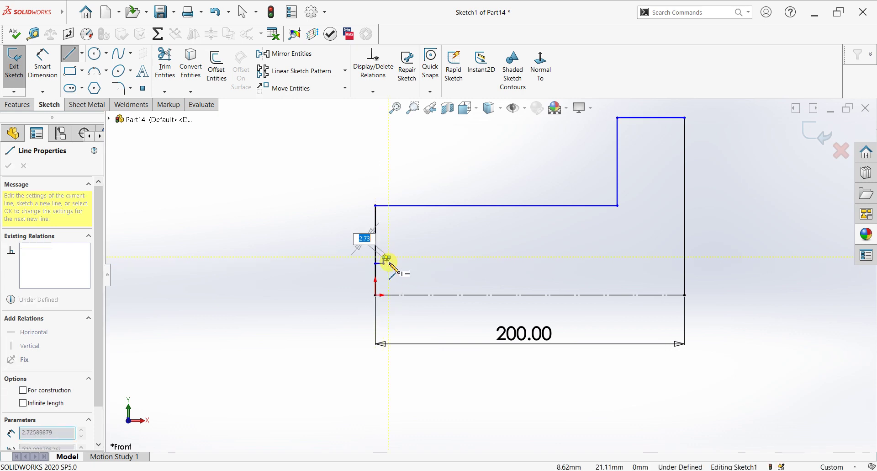
click(388, 264)
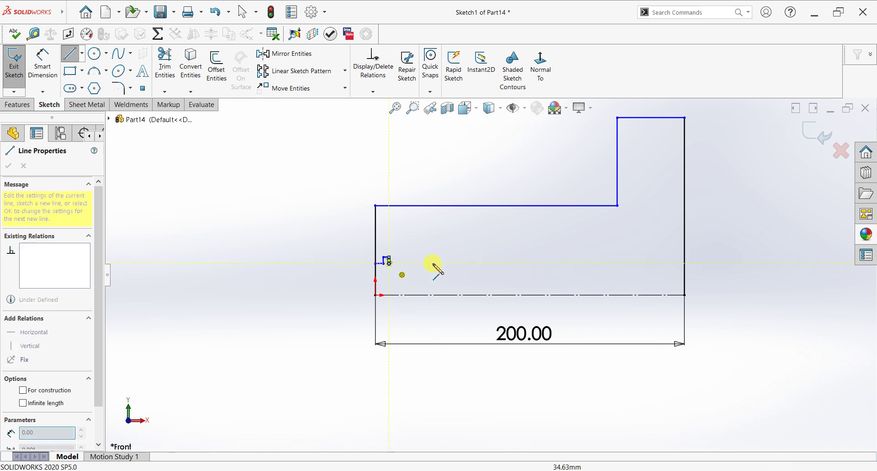
click(453, 264)
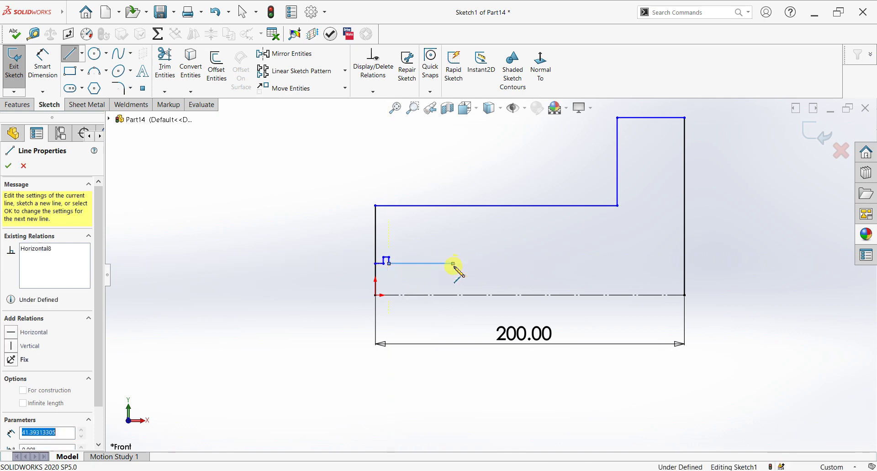
click(454, 269)
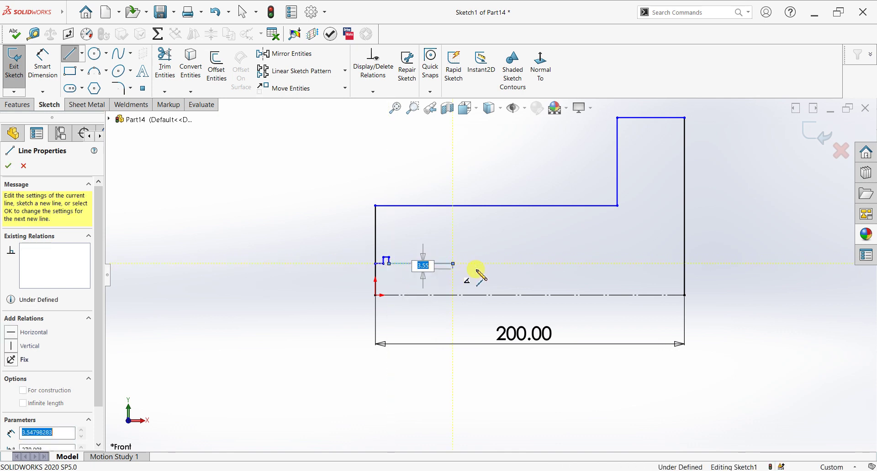
click(585, 270)
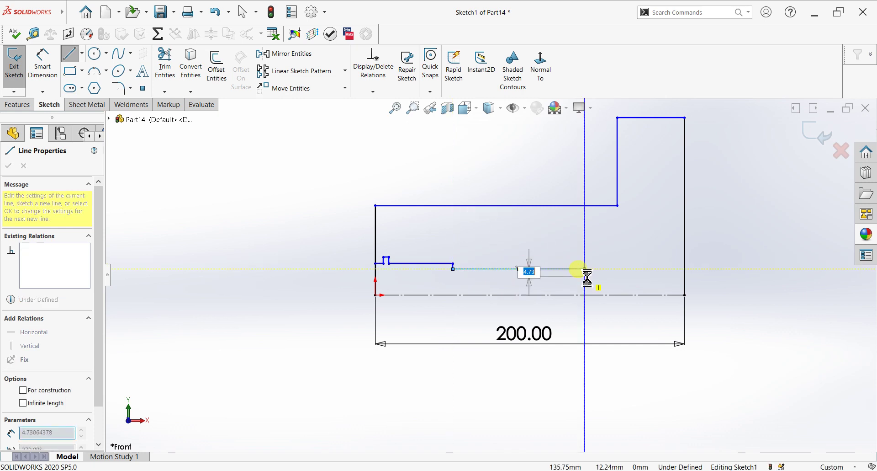
click(586, 276)
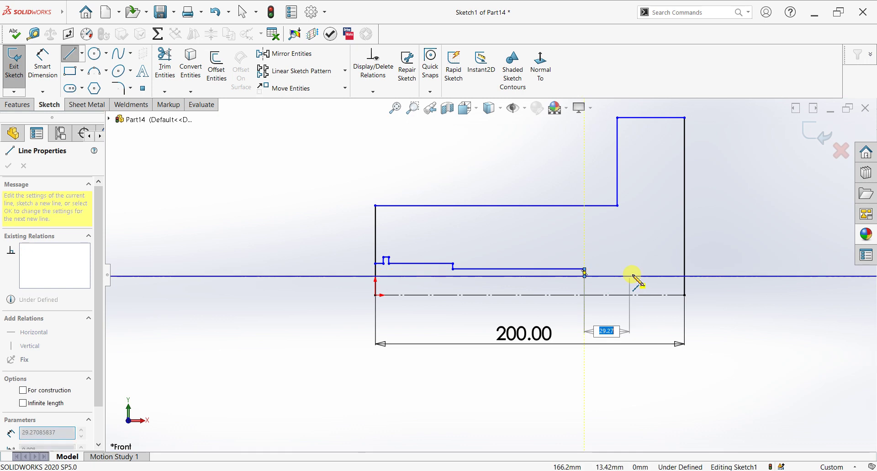
click(645, 276)
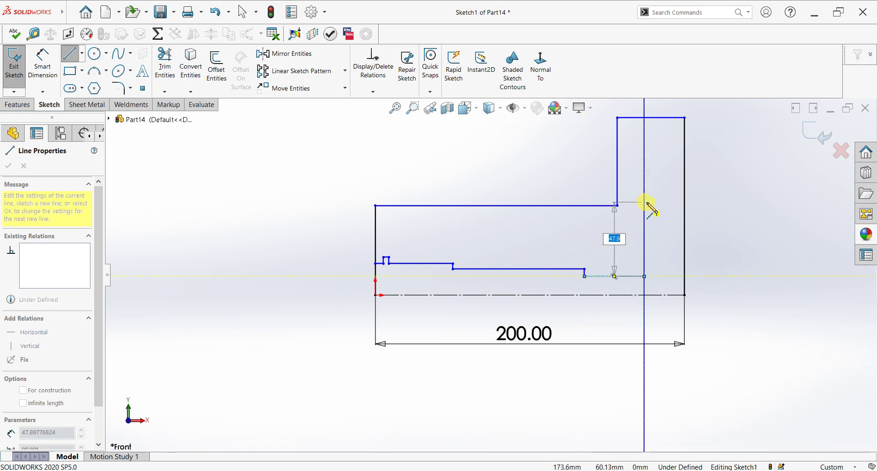
click(680, 202)
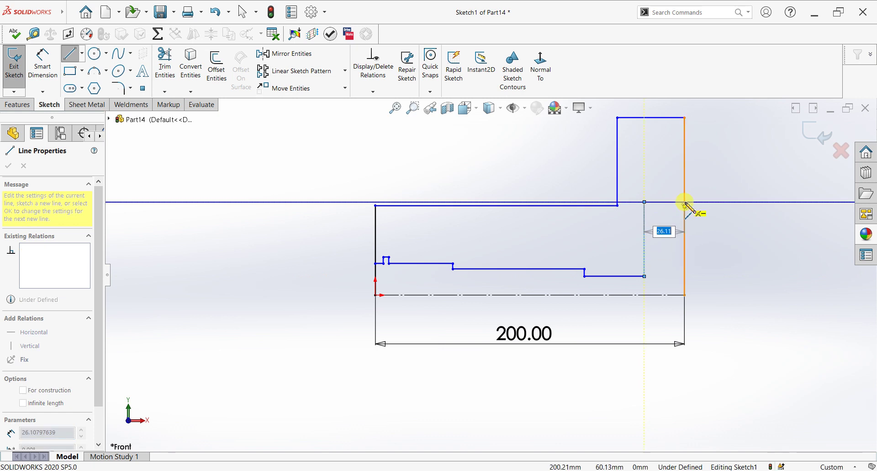
click(684, 203)
right_click(728, 196)
click(737, 202)
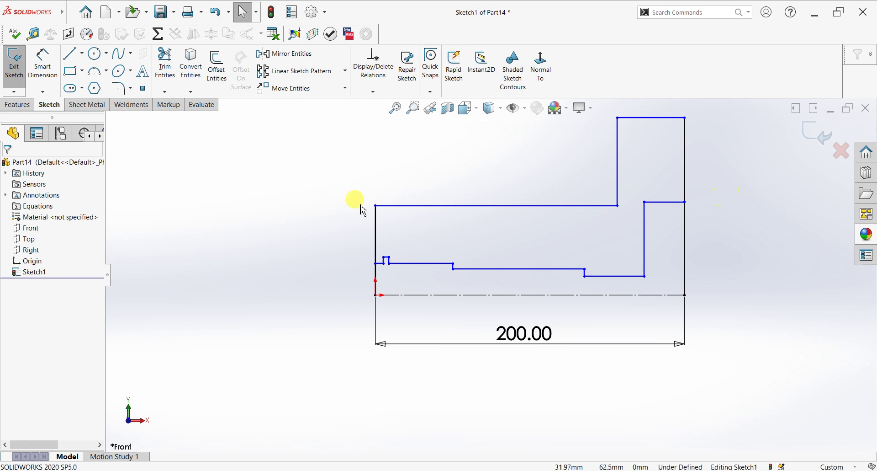
scroll(498, 272, down, 2)
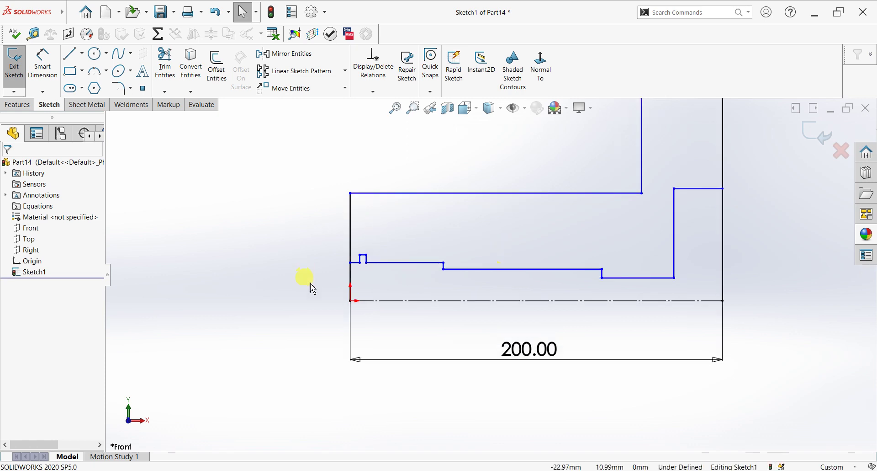
scroll(357, 282, down, 3)
click(44, 61)
click(376, 250)
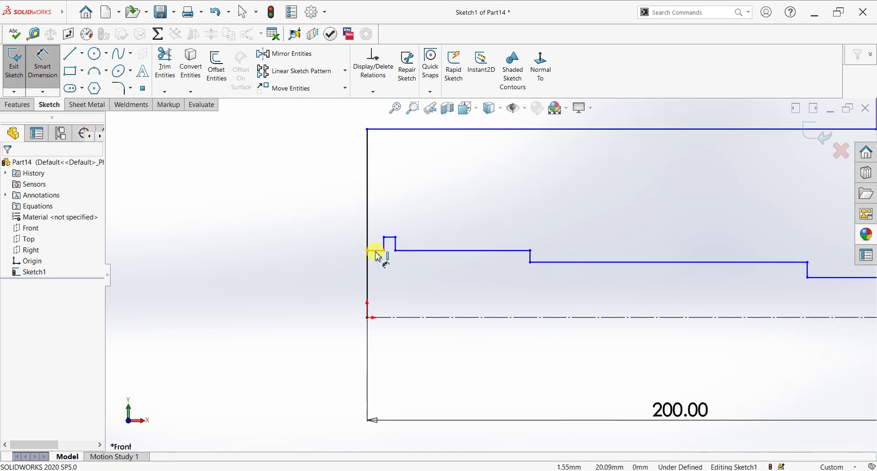
click(386, 318)
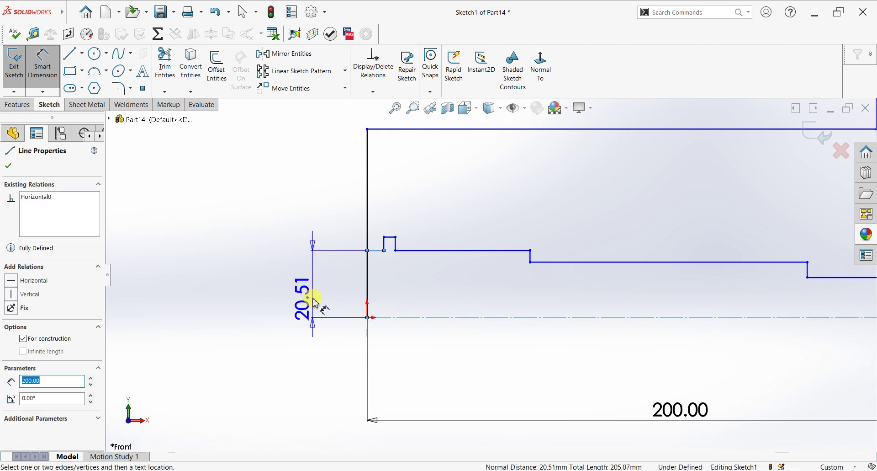
key(Escape)
key(Escape)
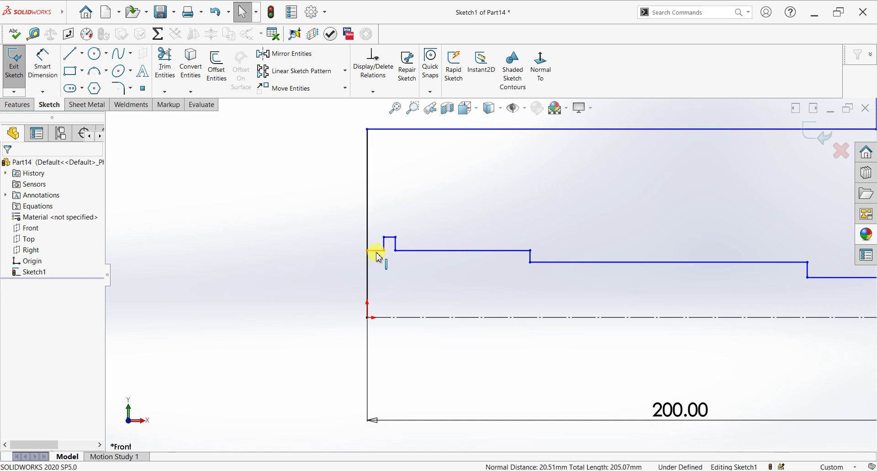
Check the horizontal relations on the bore line's segments, from the short one at the origin edge to the lowest one.
click(381, 260)
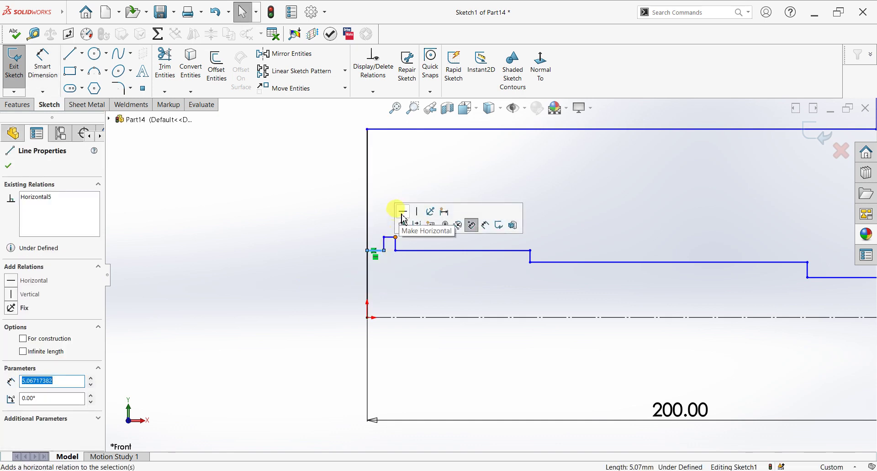
click(421, 250)
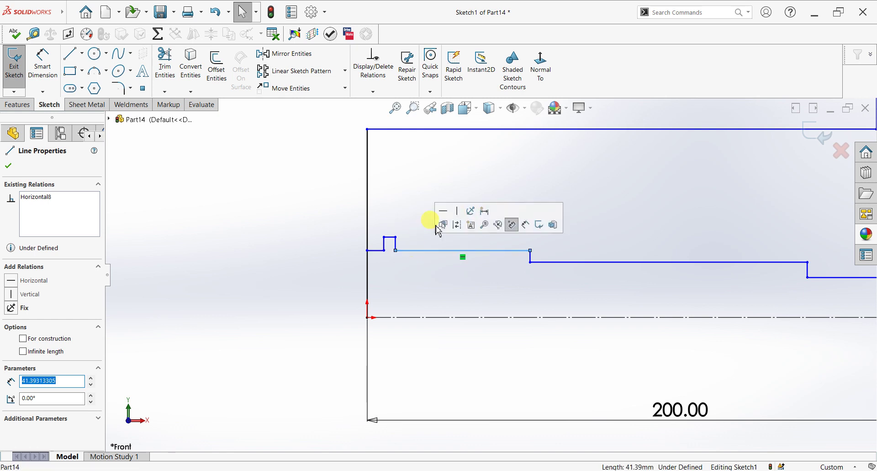
click(551, 262)
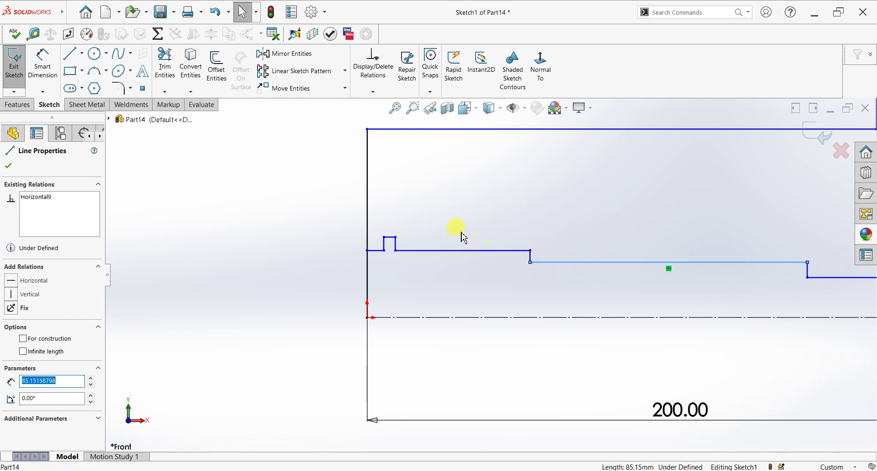
click(15, 282)
click(793, 288)
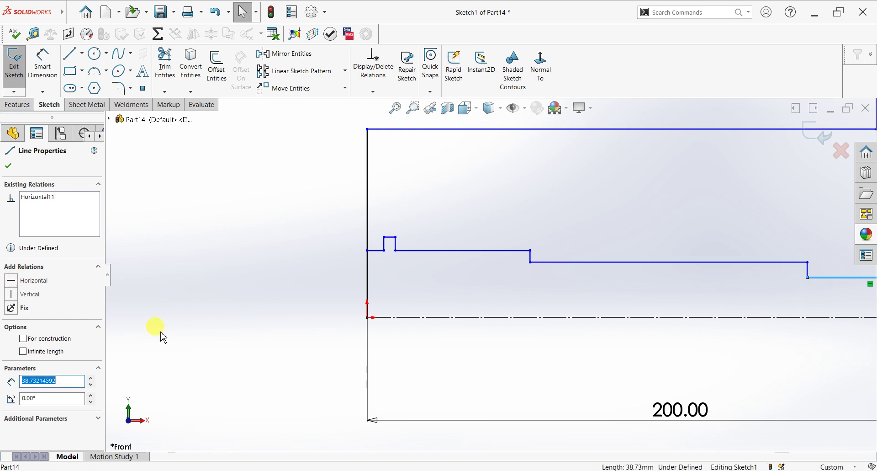
click(15, 286)
scroll(589, 290, up, 3)
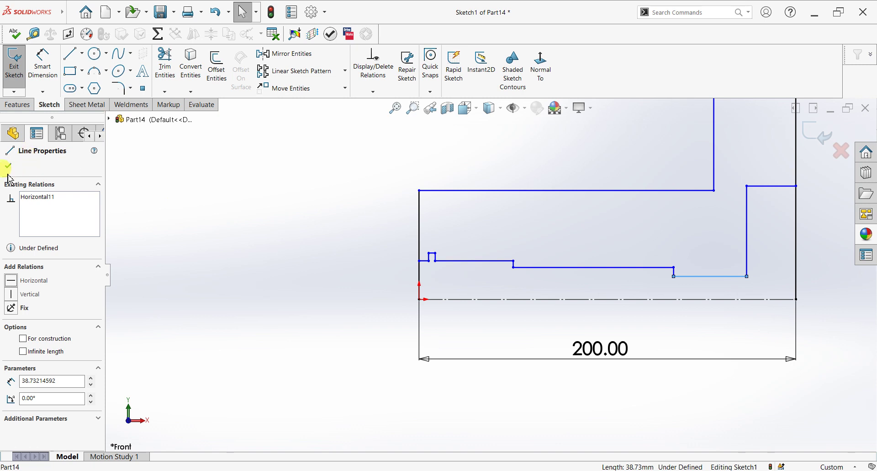
click(37, 133)
Dimension the short bore segment at the origin edge from the centerline and set its height to 30 mm.
click(42, 64)
scroll(444, 242, down, 2)
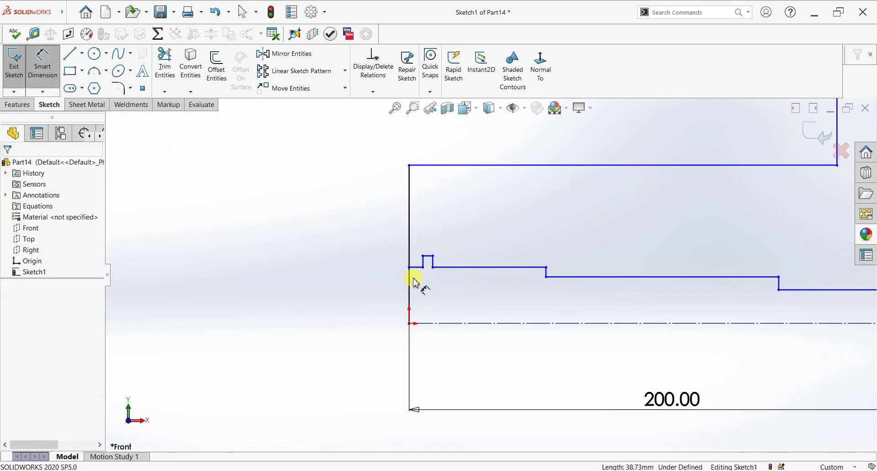
click(425, 324)
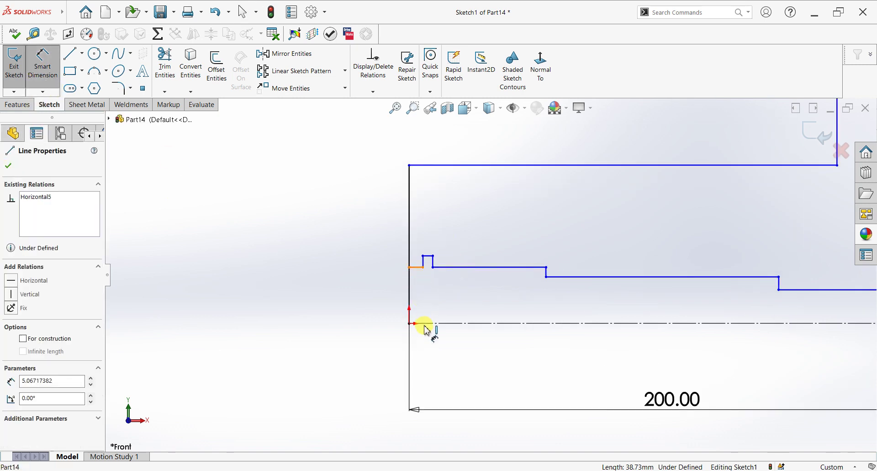
click(348, 306)
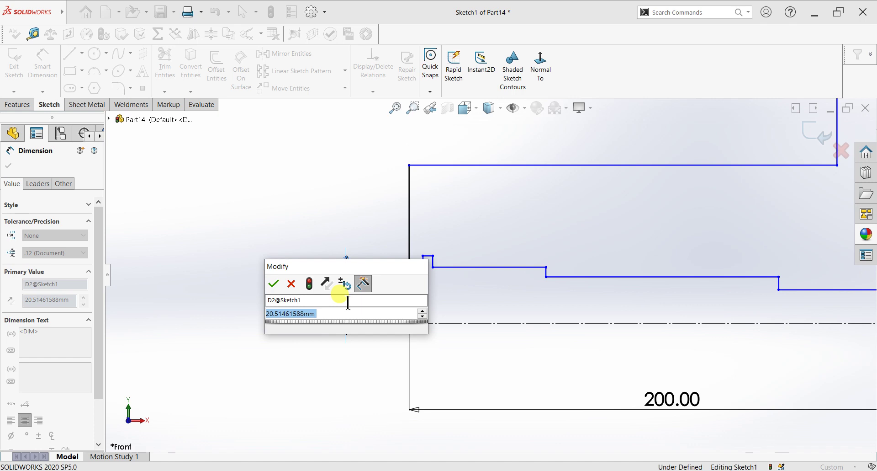
text(32)
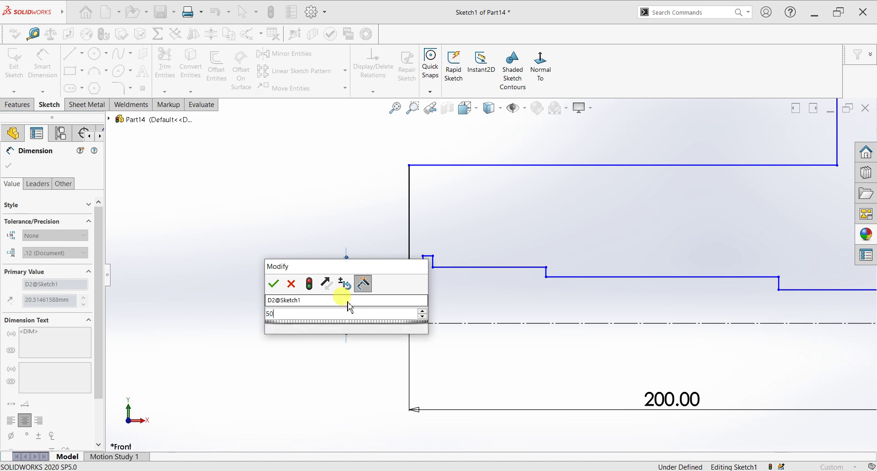
key(Return)
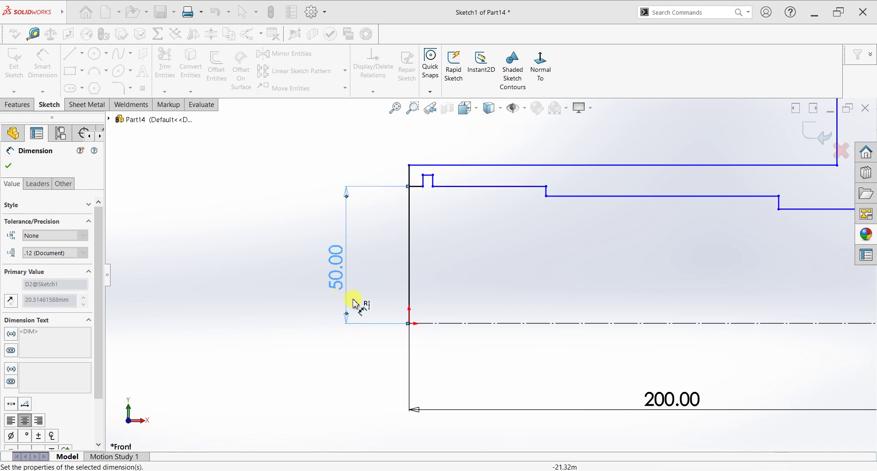
double_click(346, 268)
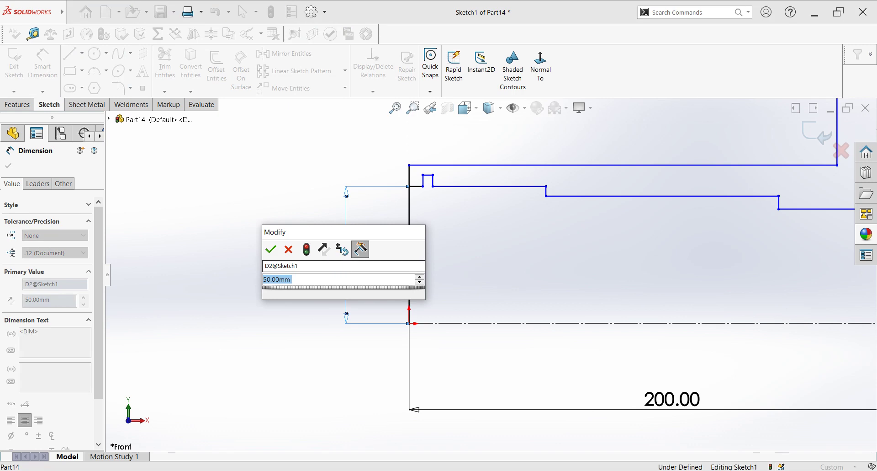
key(Return)
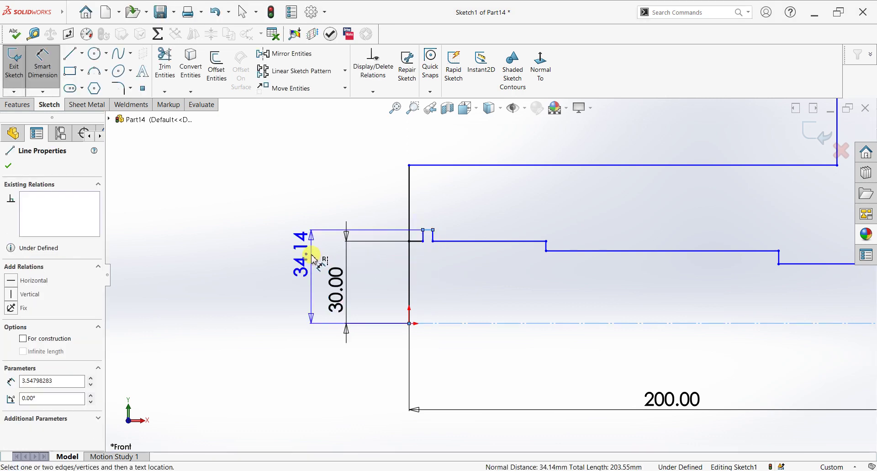
Set the groove's top edge 32 mm above the centerline and the groove's width to 1.5 mm.
click(312, 258)
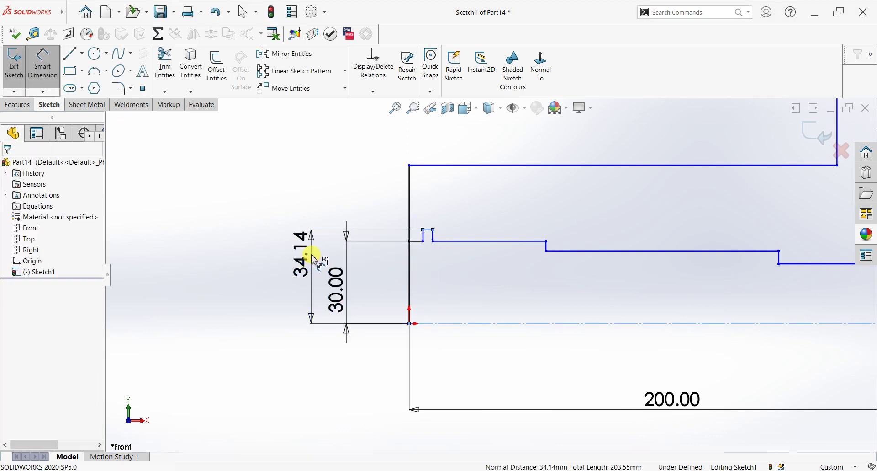
text(35)
key(Return)
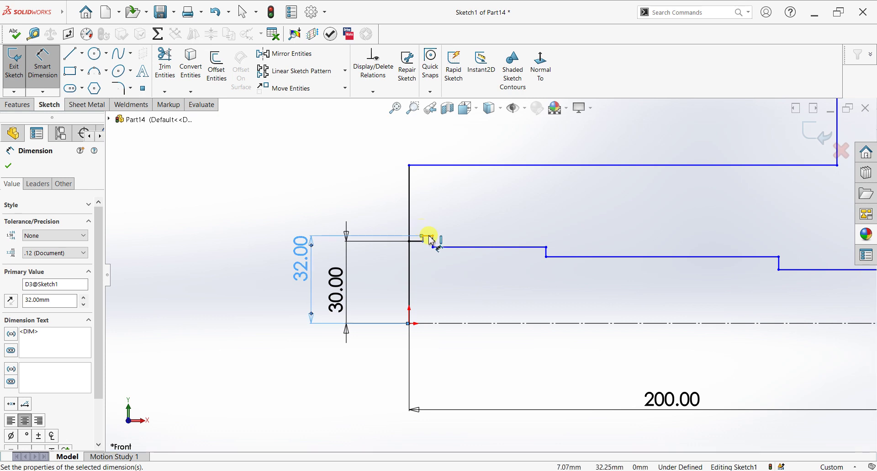
click(429, 223)
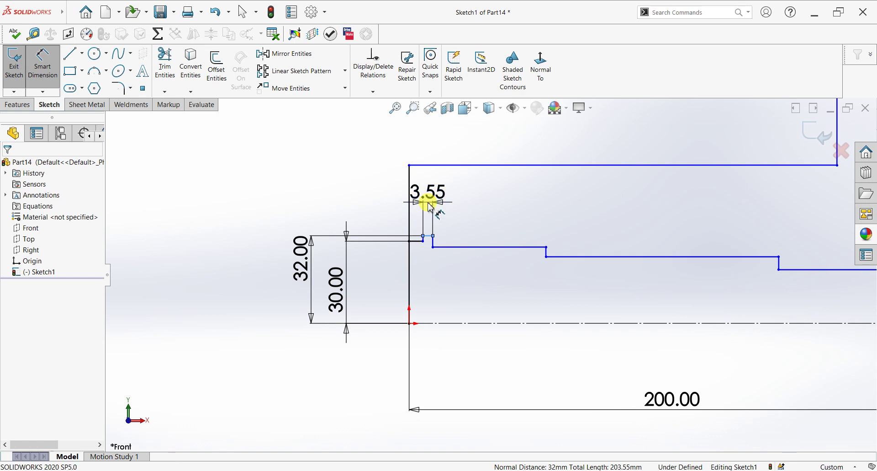
click(430, 206)
text(1.5)
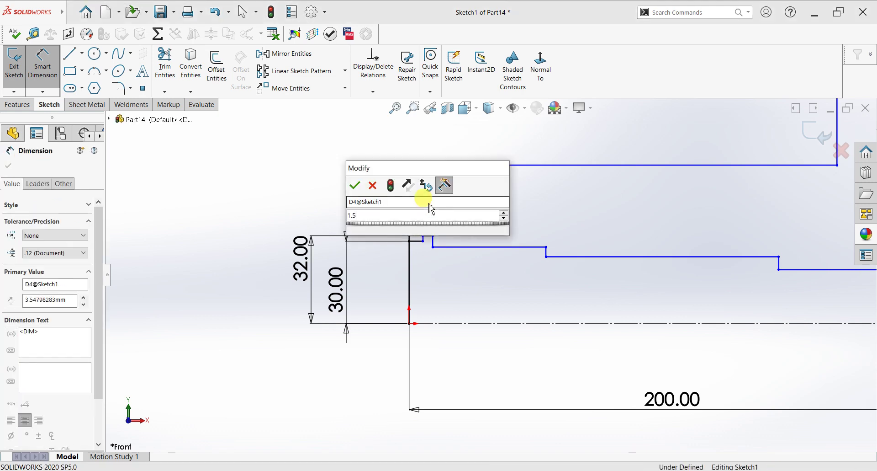
key(Return)
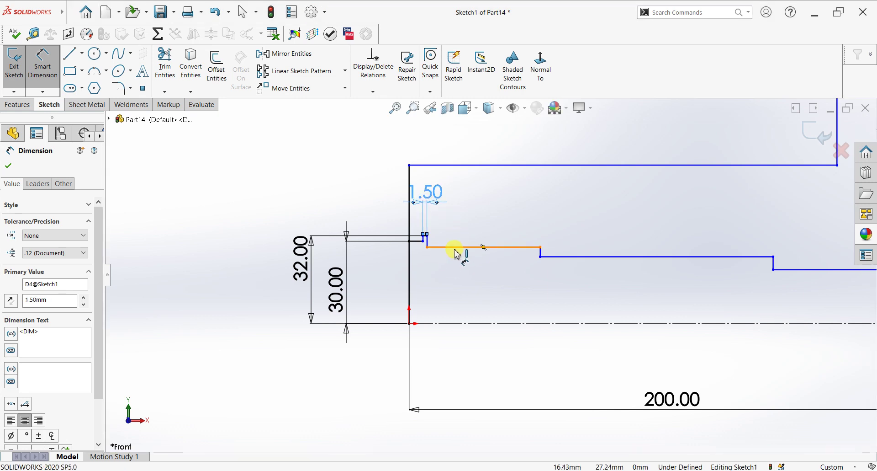
Dimension the bore segment just after the groove from the centerline and set its height to 30 mm.
click(484, 247)
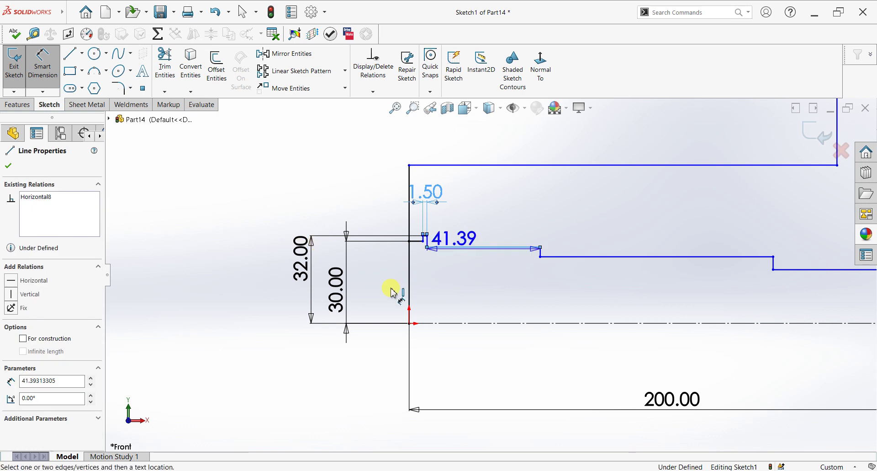
click(450, 324)
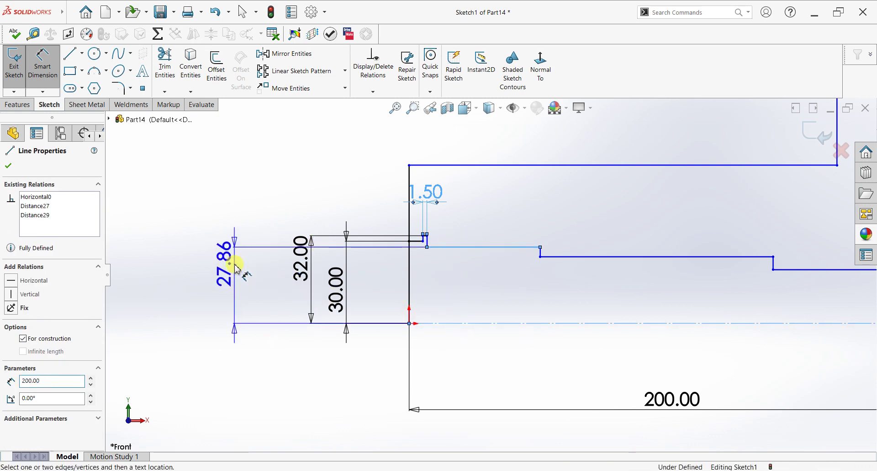
click(236, 266)
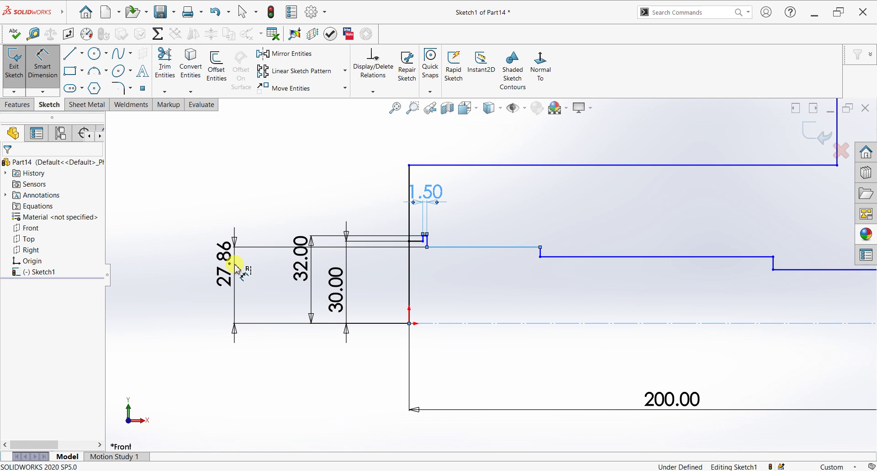
double_click(236, 267)
text(32)
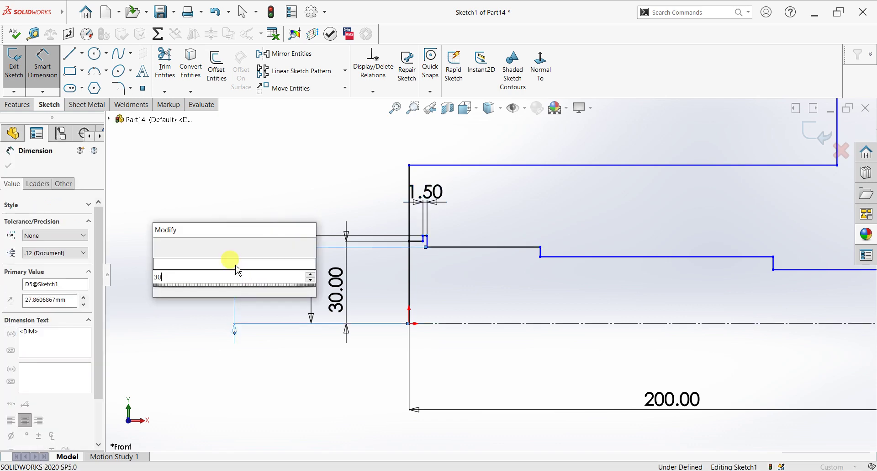
key(Return)
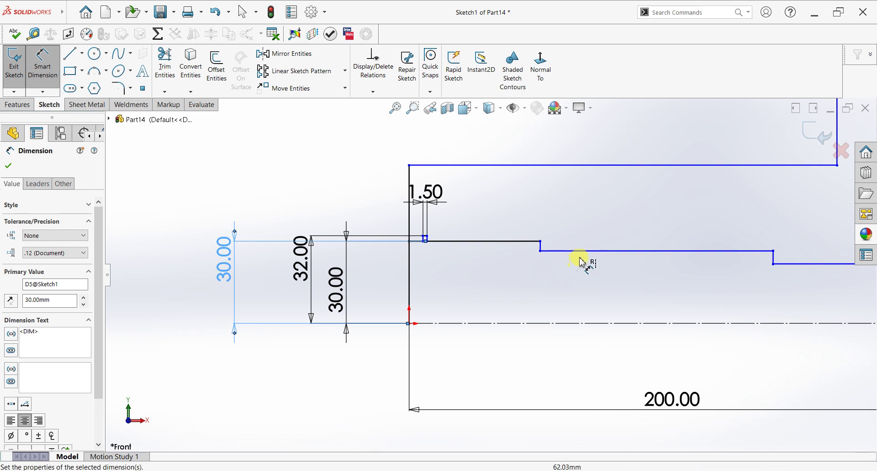
Dimension the bore segment after the first drop from the centerline and set its height to 25 mm.
click(534, 274)
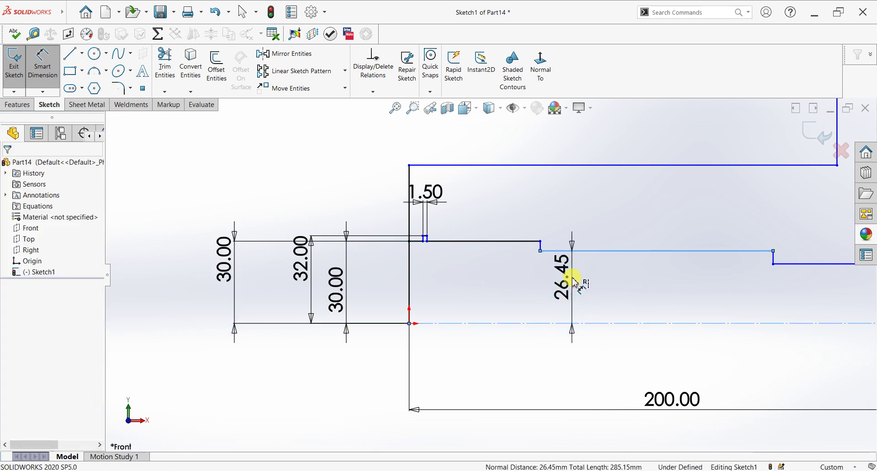
click(574, 280)
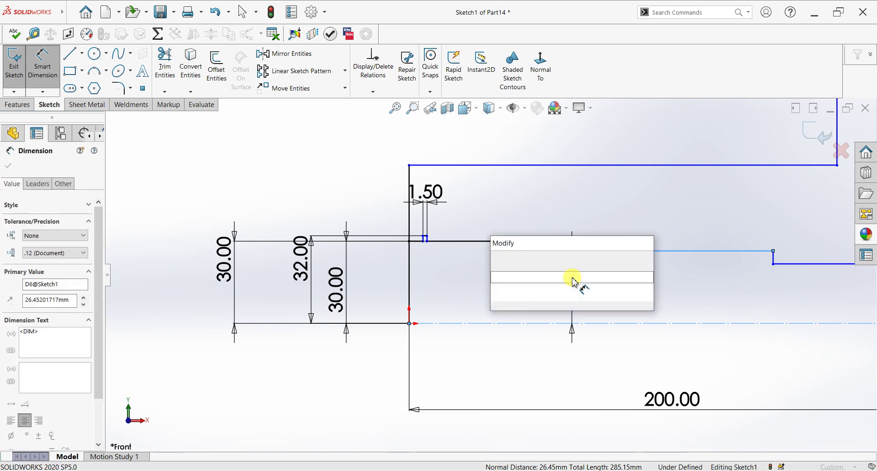
text(25)
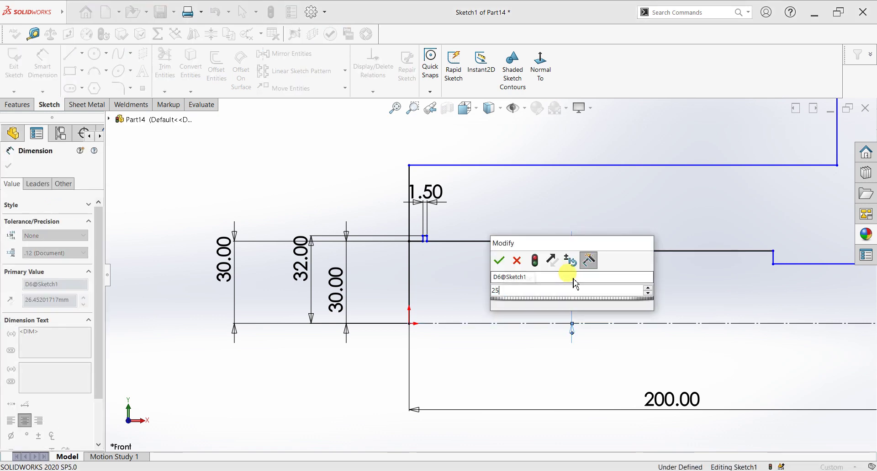
key(Return)
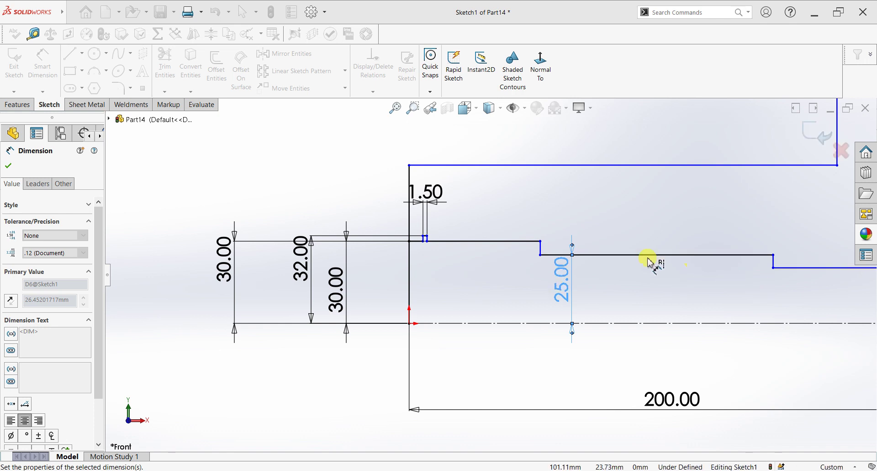
Dimension the length of the bore segment between the groove and the first drop and set it to 45 mm.
click(502, 241)
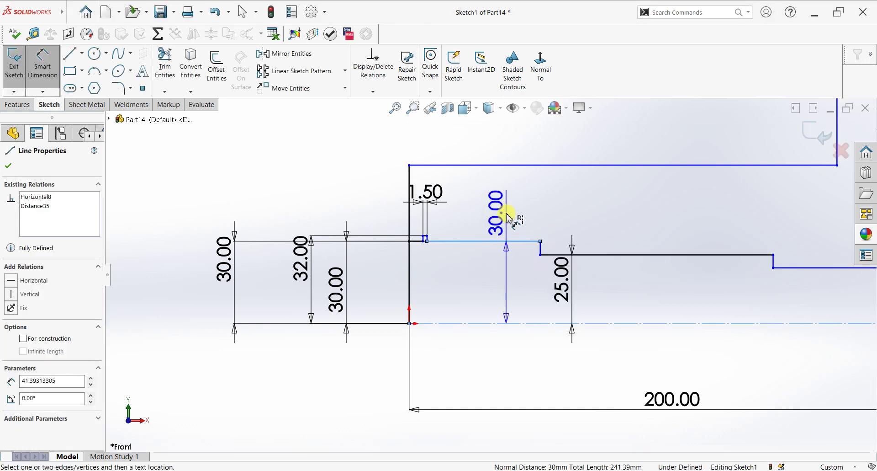
key(Escape)
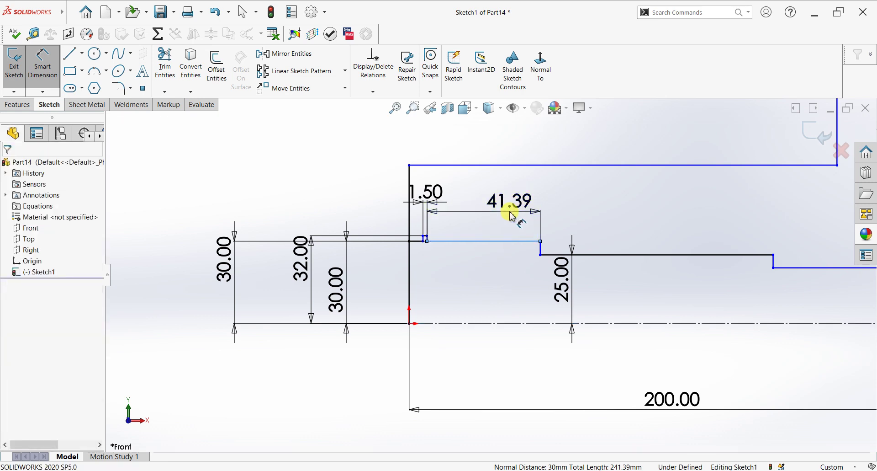
click(512, 215)
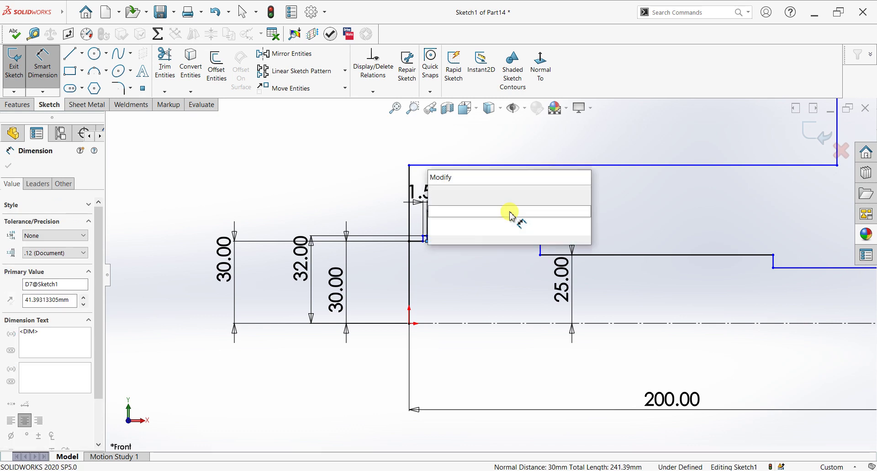
text(45)
key(Return)
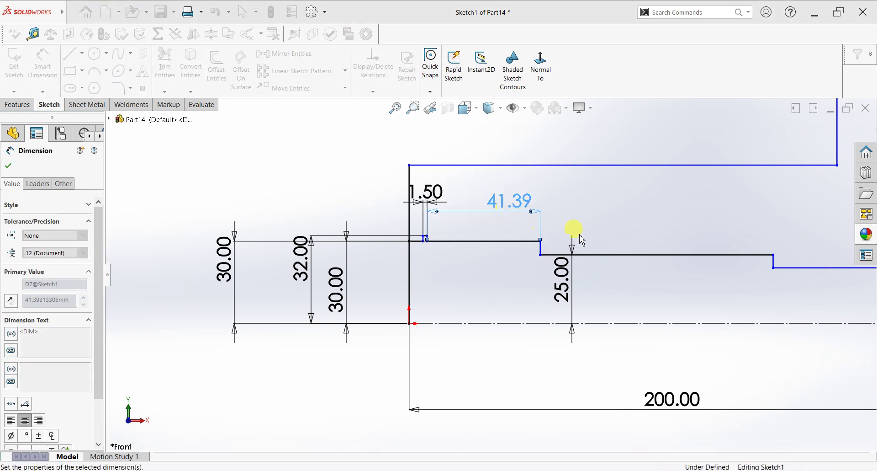
Dimension the length of the bore segment between the first and second drops and set it to 80 mm.
click(643, 234)
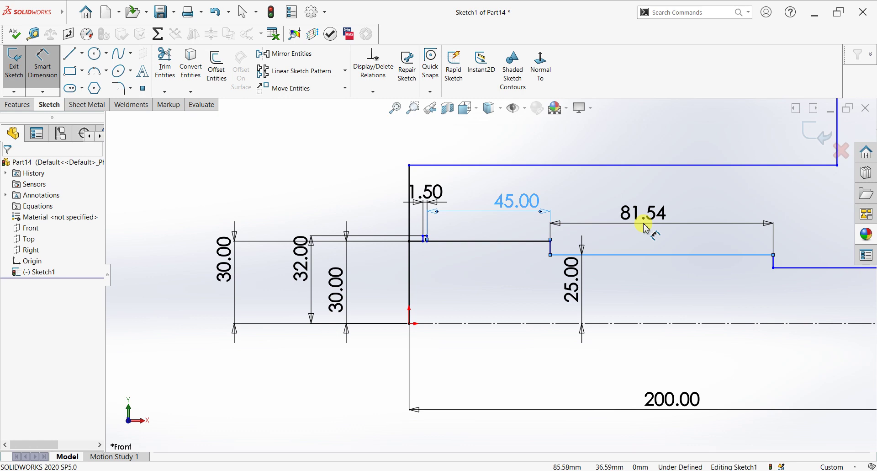
click(645, 229)
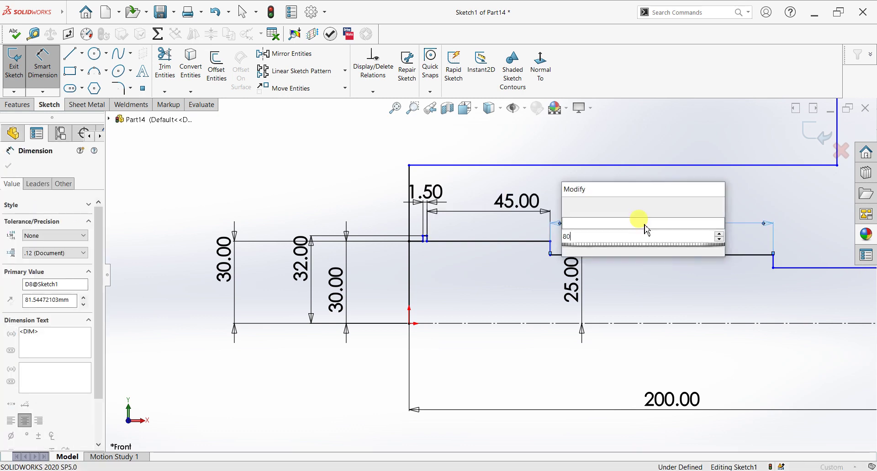
key(Return)
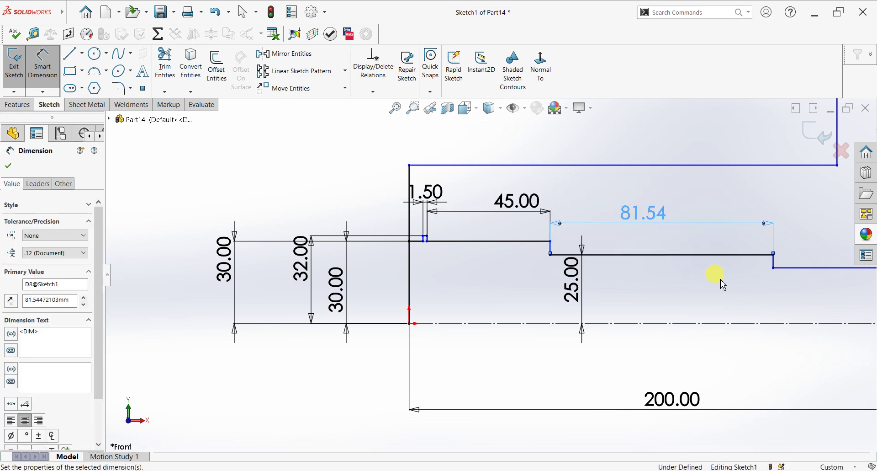
Dimension the bore segment after the second drop from the centerline and set its height to 20 mm.
scroll(719, 279, up, 1)
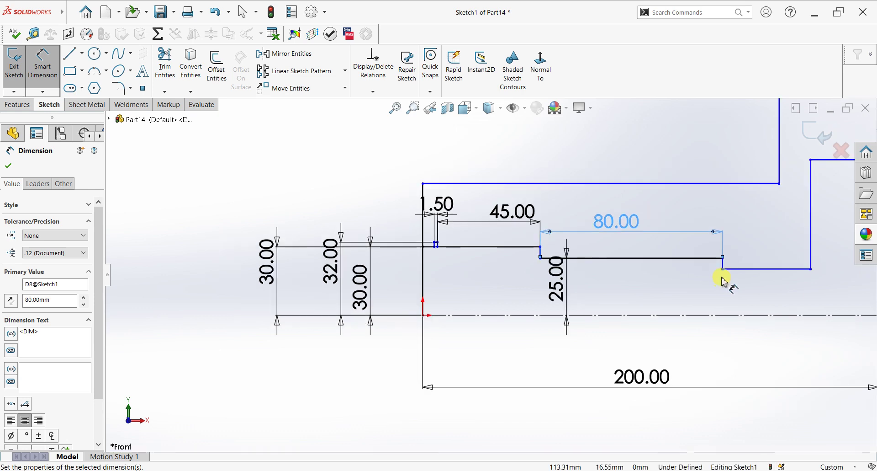
click(742, 315)
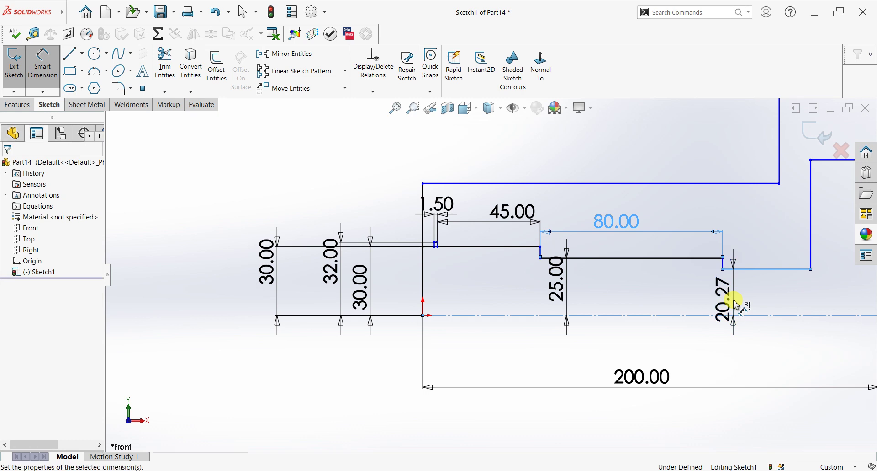
click(736, 303)
text(20)
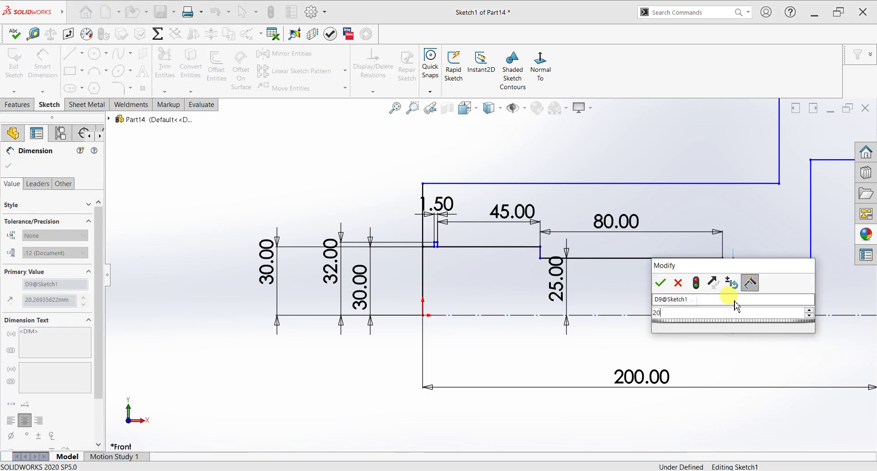
key(Return)
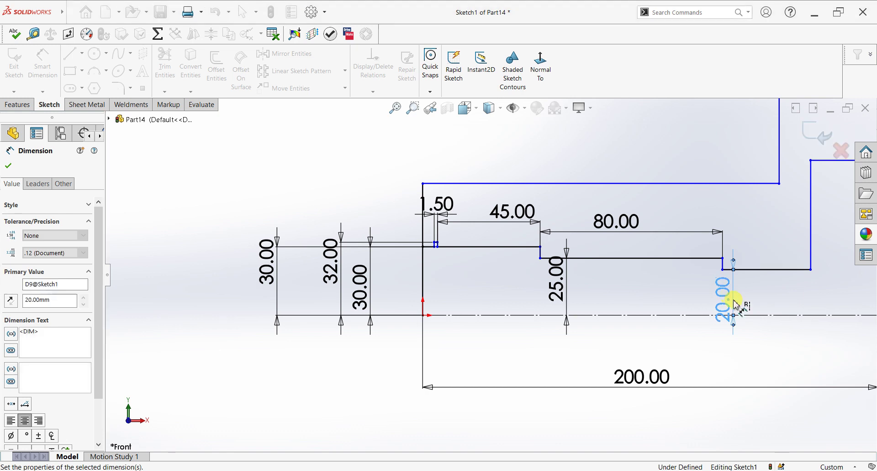
Dimension the flange recess's horizontal edge from the centerline and set its height to 65 mm.
key(z)
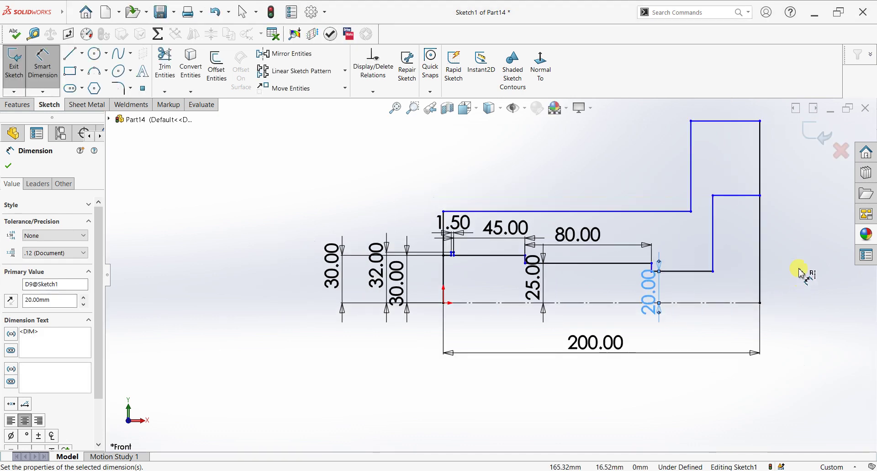
key(z)
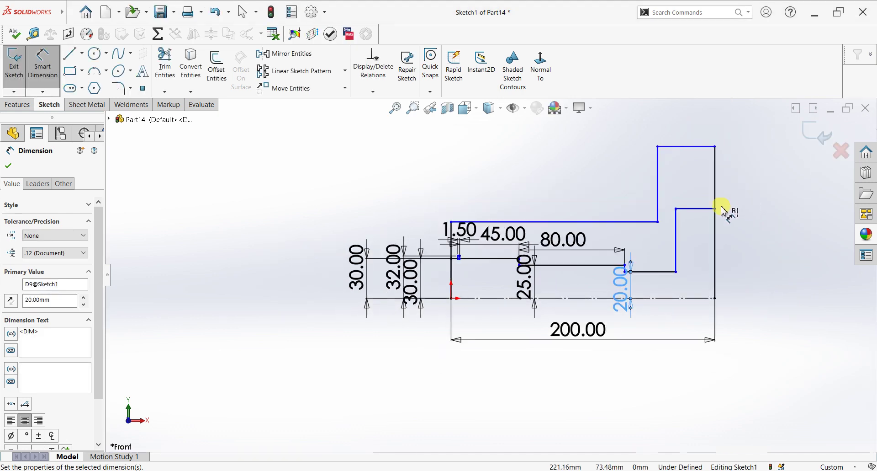
click(703, 298)
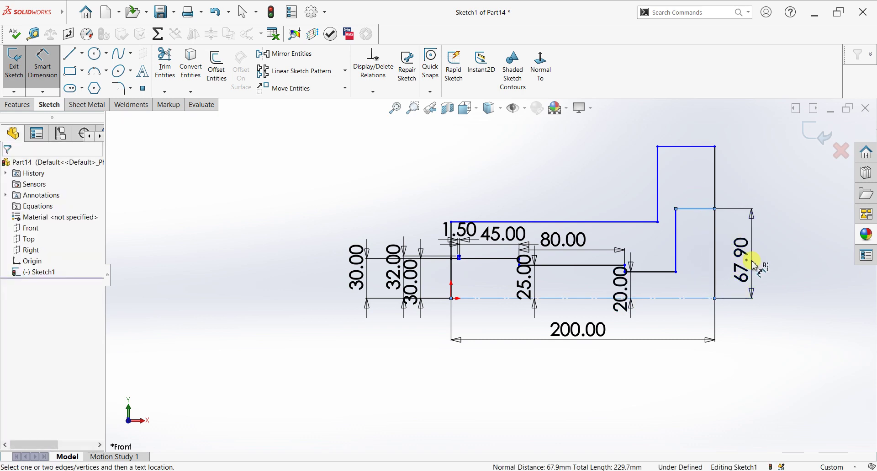
click(753, 264)
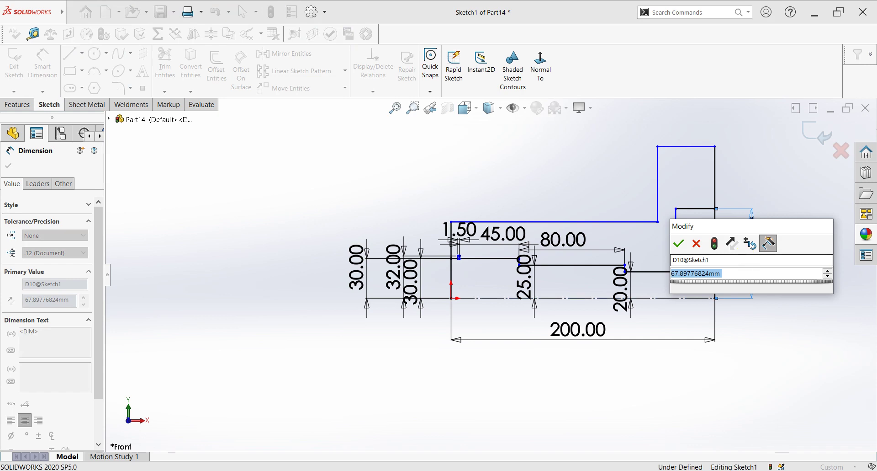
text(60)
key(Return)
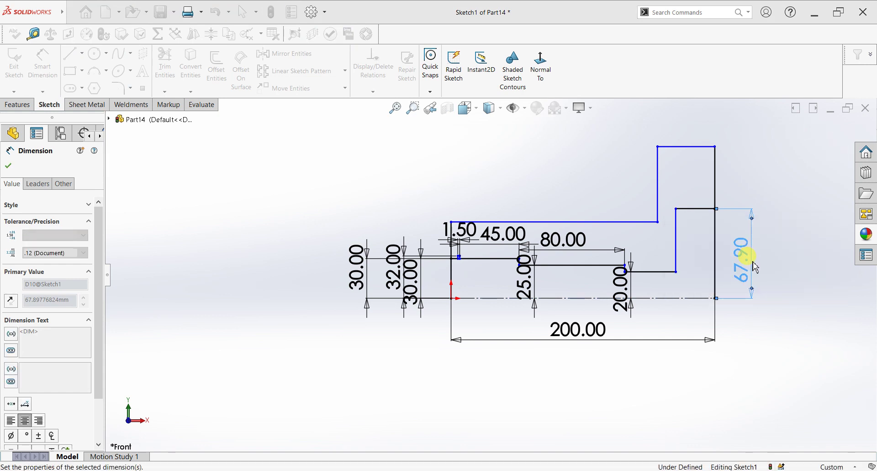
Dimension the horizontal edge of the flange recess and set the recess depth to 15 mm.
click(703, 201)
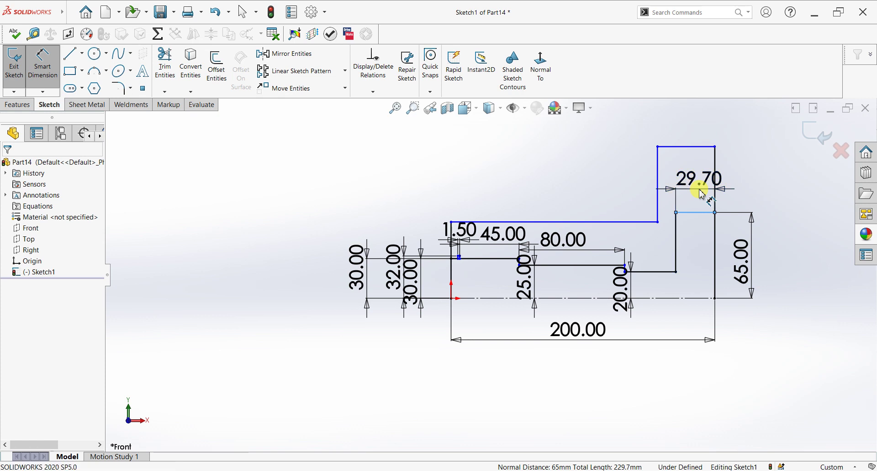
click(702, 194)
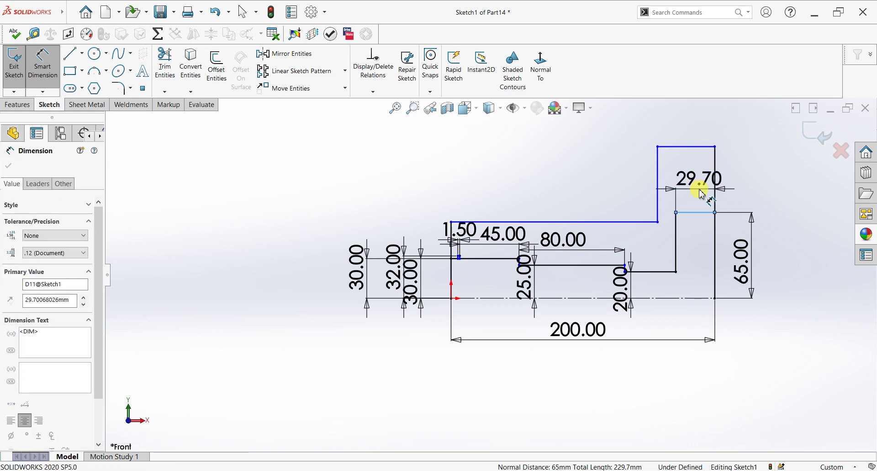
text(15)
key(Return)
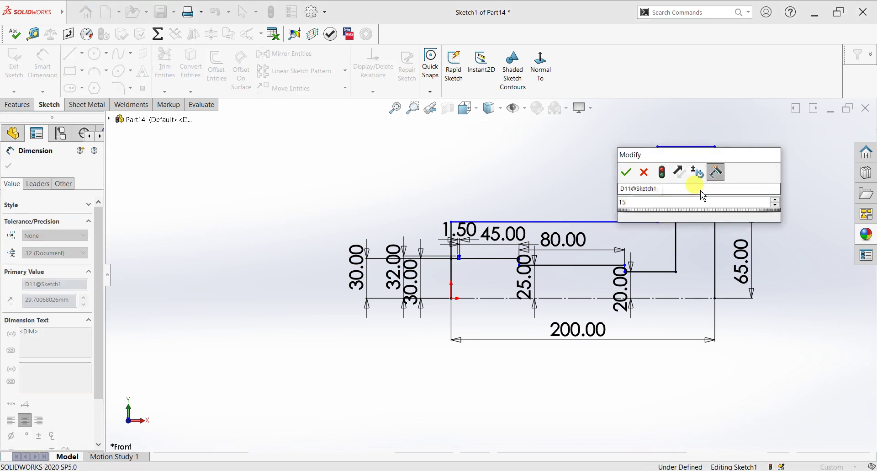
Dimension the flange's top edge and set the flange thickness to 40 mm.
click(688, 132)
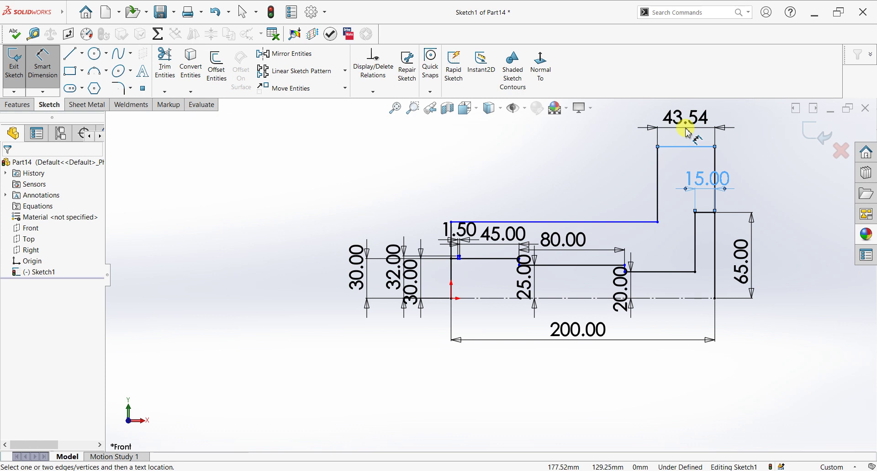
click(688, 132)
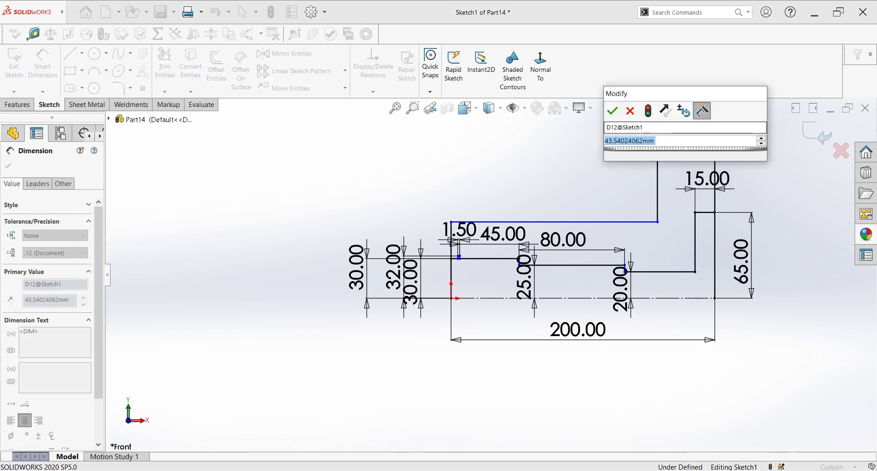
key(Return)
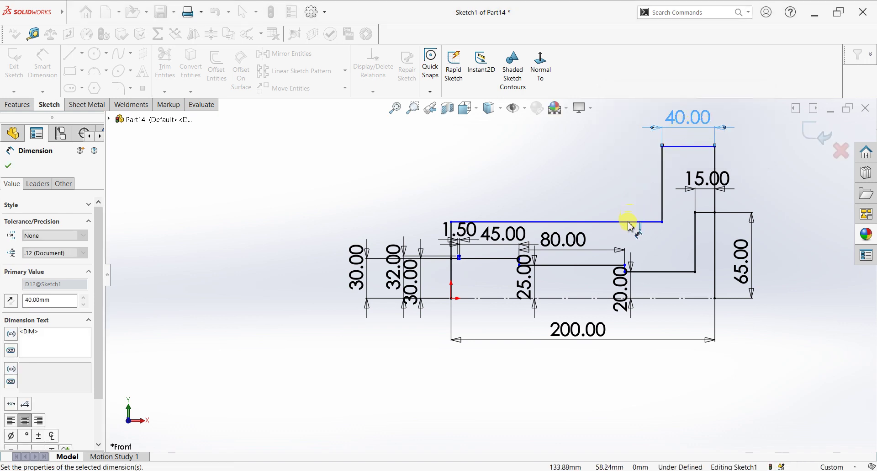
Dimension the long outer edge of the barrel from the centerline and set its height to 55 mm.
click(492, 298)
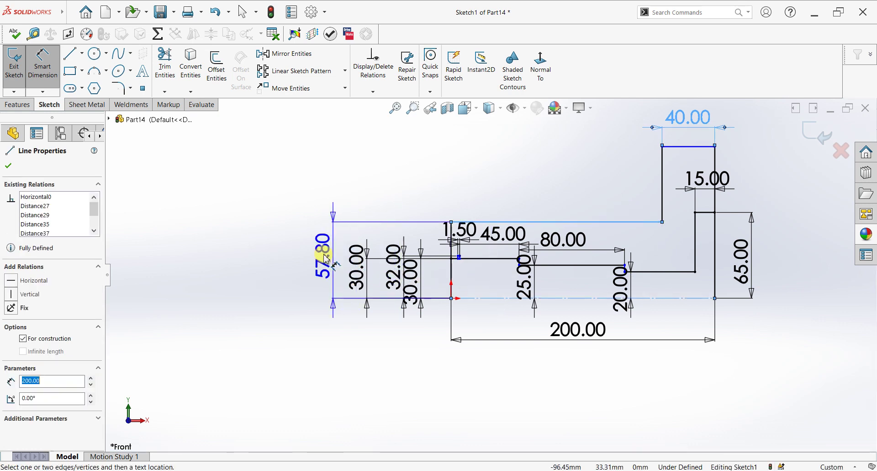
click(325, 257)
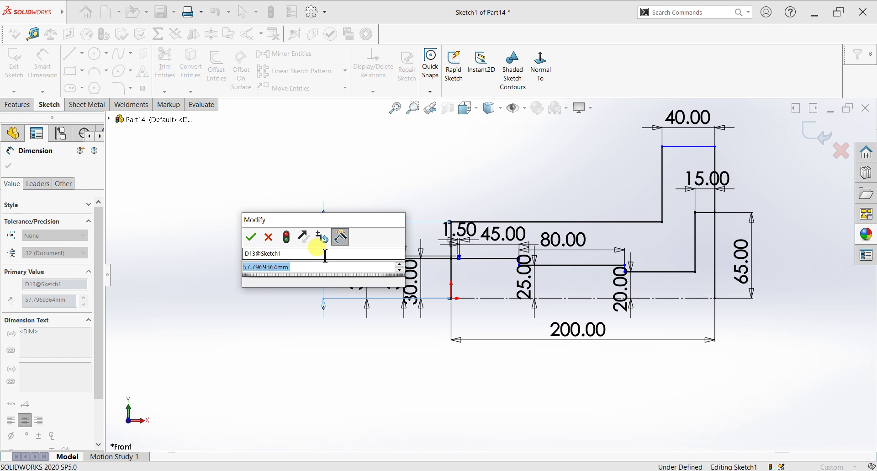
text(57.8)
key(Return)
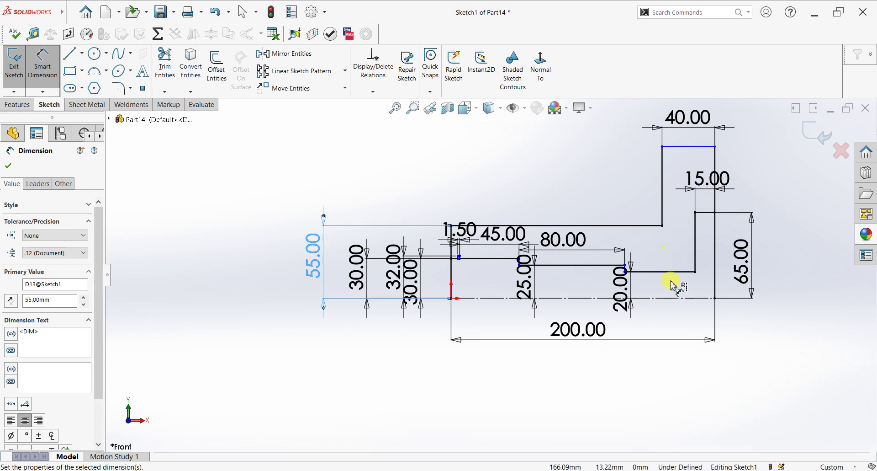
Dimension the flange's top edge from the centerline, set its height to 115 mm, and finish dimensioning.
scroll(671, 285, down, 2)
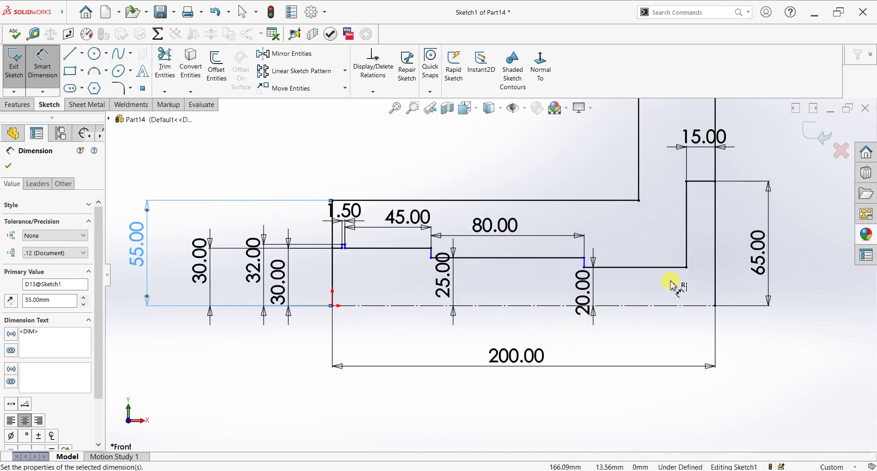
scroll(672, 284, up, 2)
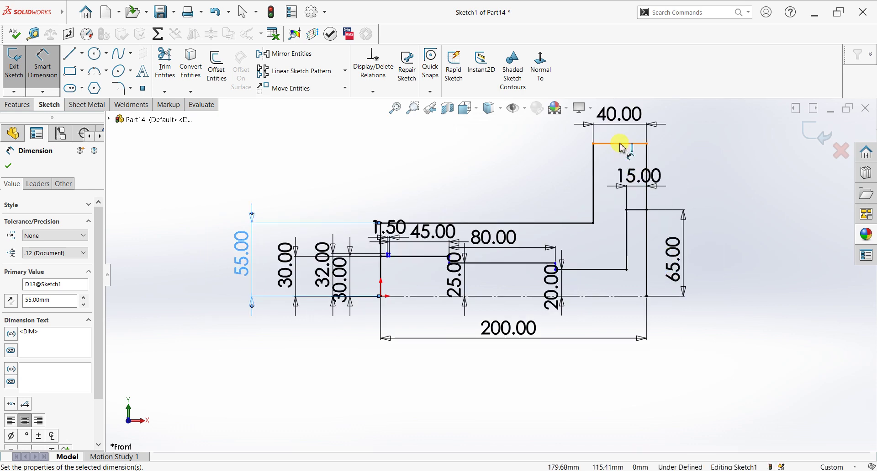
click(622, 144)
click(623, 295)
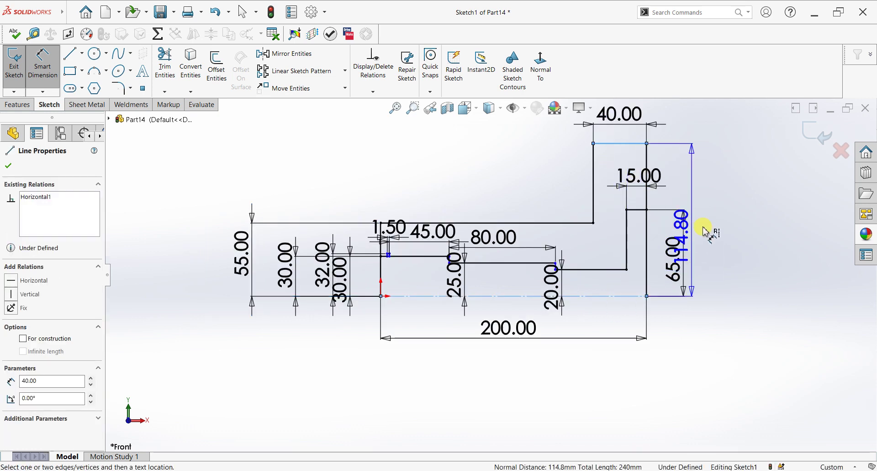
click(718, 224)
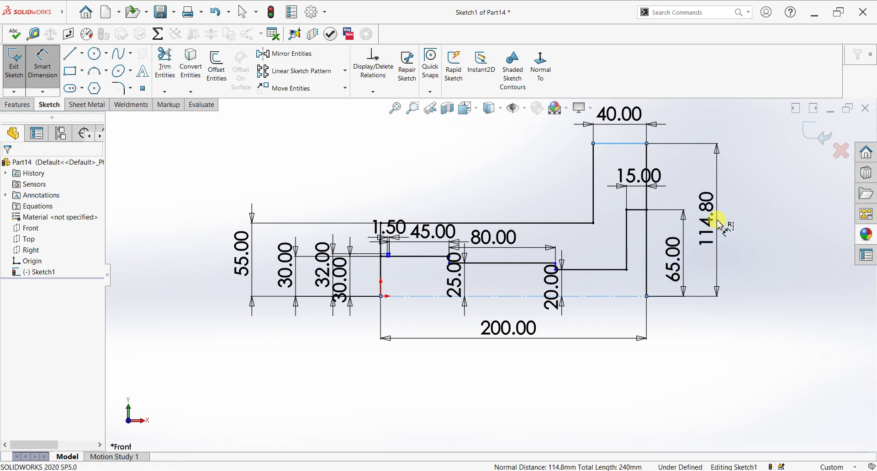
double_click(719, 224)
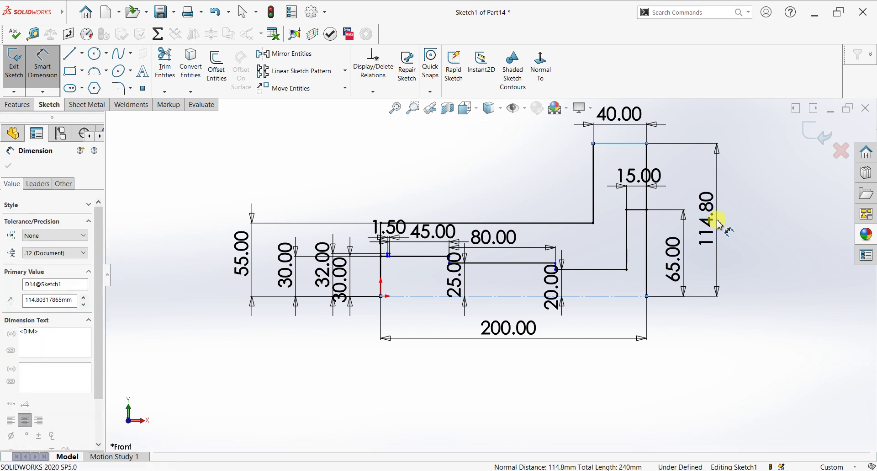
text(115)
key(Return)
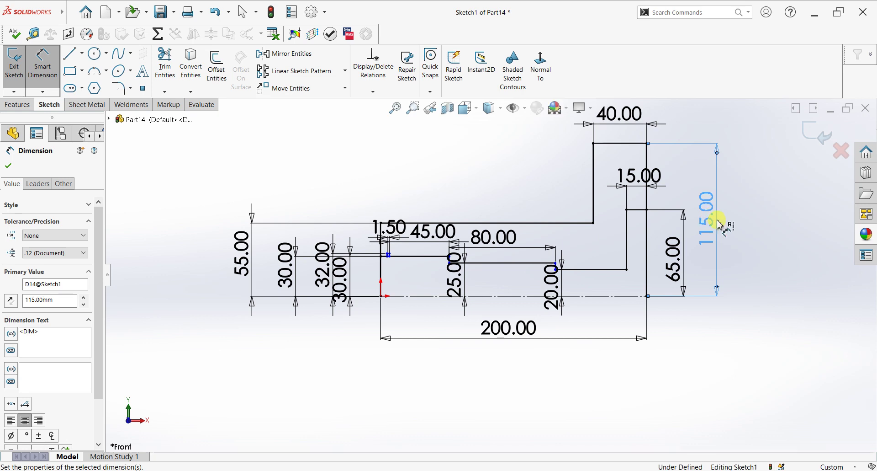
click(9, 166)
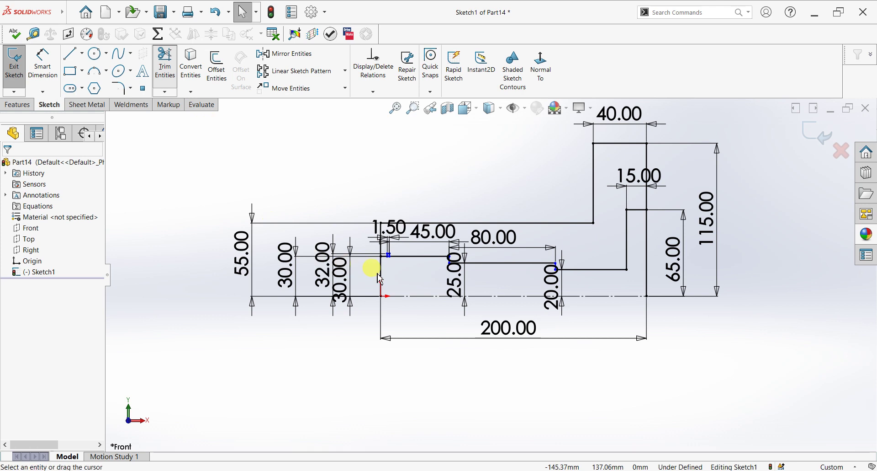
Power-trim the portions of both vertical end lines that lie between the bore profile and the centerline.
mouse_move(607, 324)
mouse_down()
mouse_move(637, 298)
mouse_move(643, 278)
mouse_move(656, 287)
mouse_up()
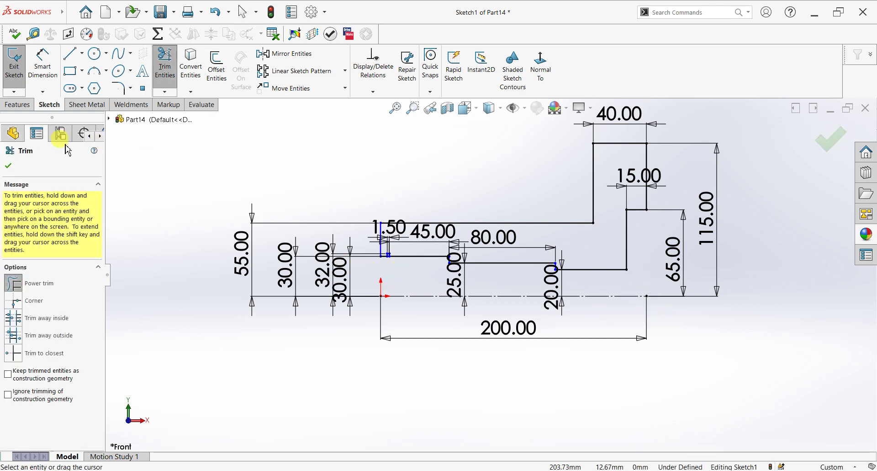
click(10, 167)
Revolve the closed half-section 360° about the centerline as a solid boss.
click(17, 104)
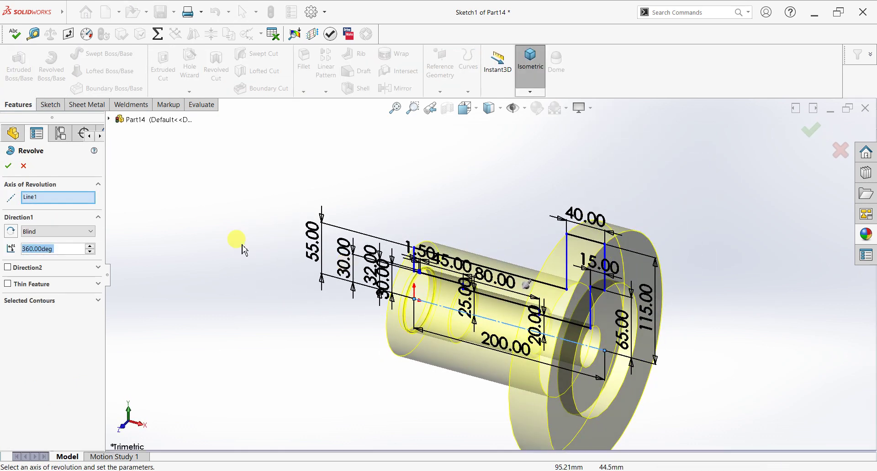
click(9, 166)
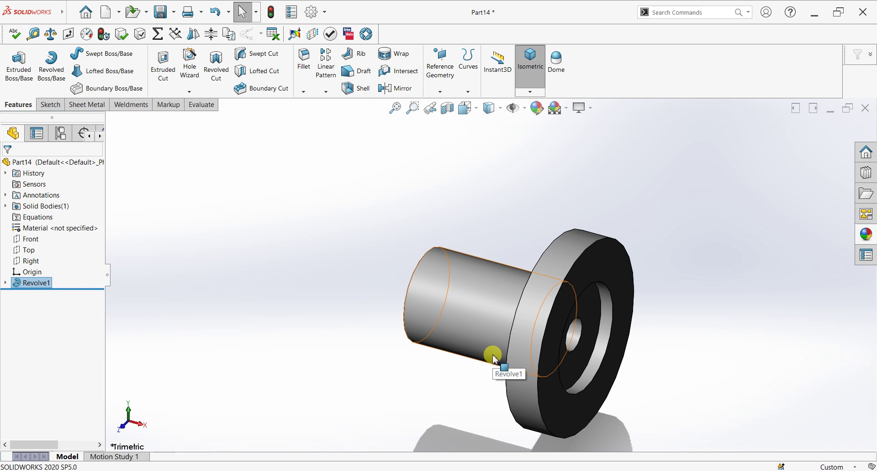
middle_drag(623, 333, 495, 381)
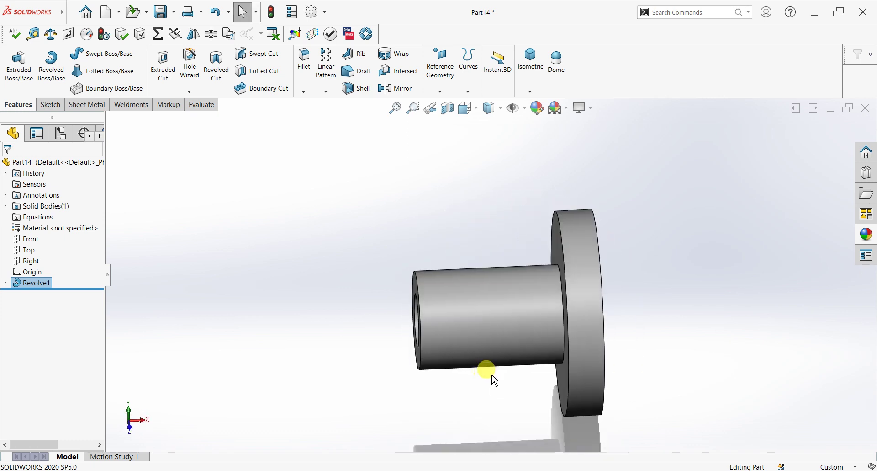
Raise the document's shaded and draft image quality close to the high end, at a deviation of about 0.12 mm.
click(325, 12)
click(325, 28)
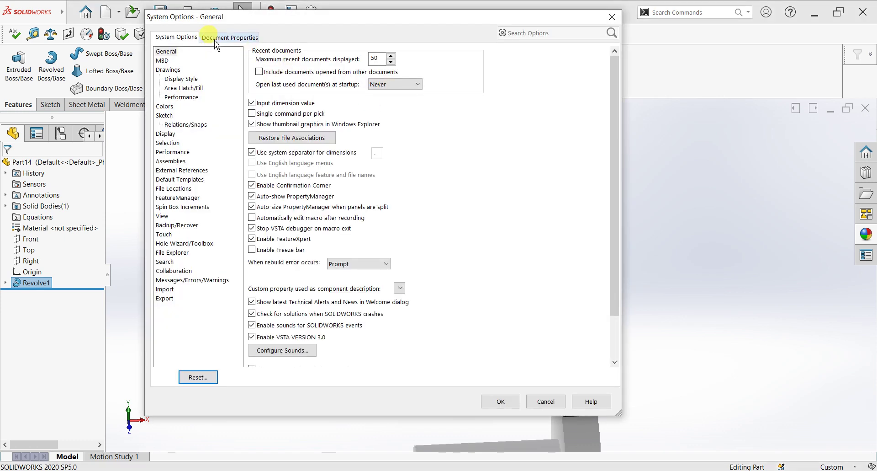
click(236, 36)
click(176, 152)
drag(282, 73, 411, 81)
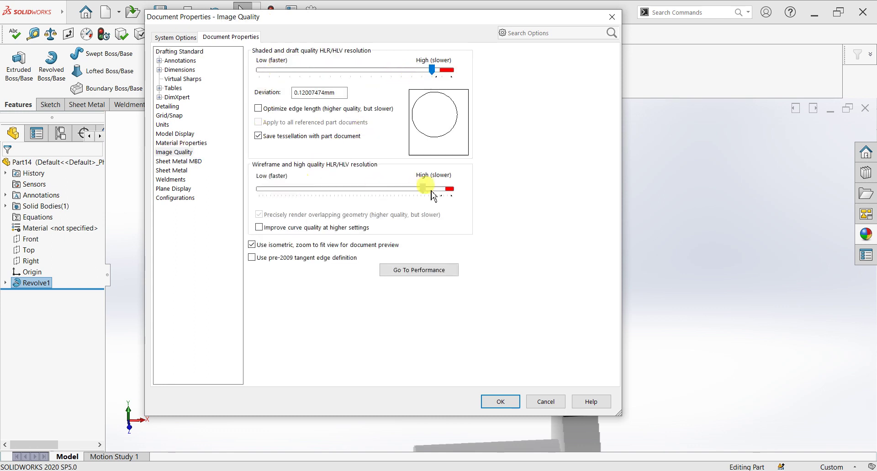
click(508, 404)
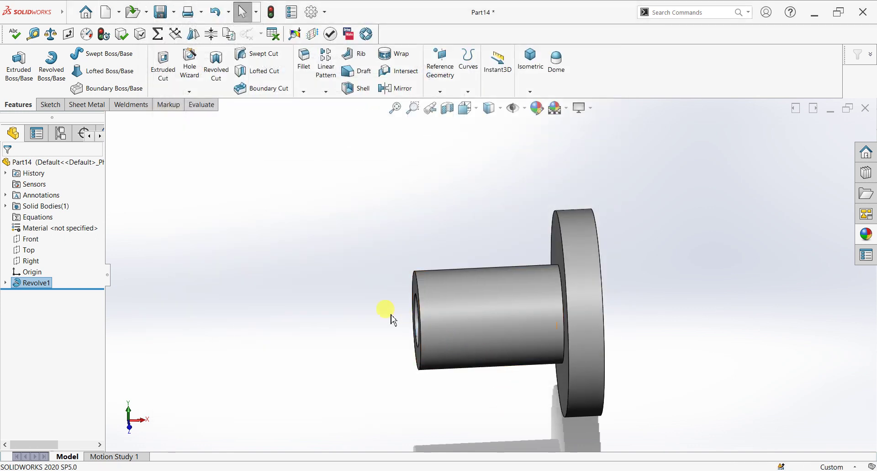
Sketch a circle about 177 mm in diameter, centered on the origin, on the flange's hub-side face.
mouse_move(515, 352)
middle_down()
mouse_move(519, 364)
mouse_move(456, 337)
mouse_move(450, 298)
mouse_move(528, 359)
middle_up()
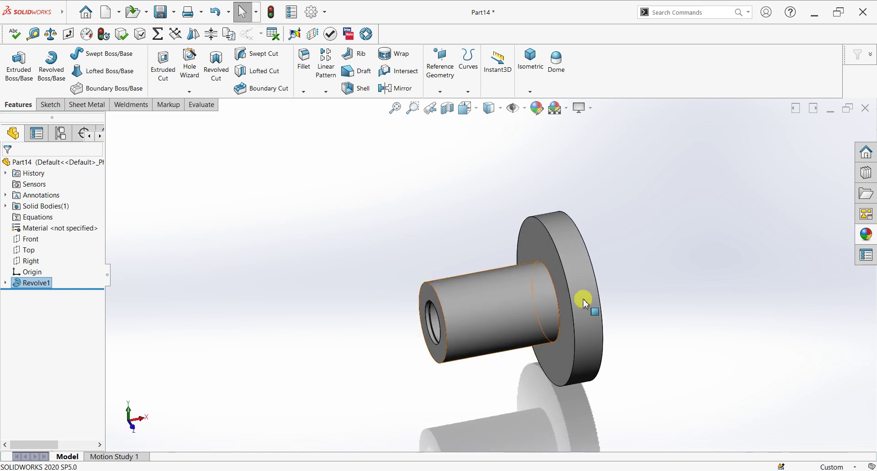
middle_drag(608, 295, 618, 280)
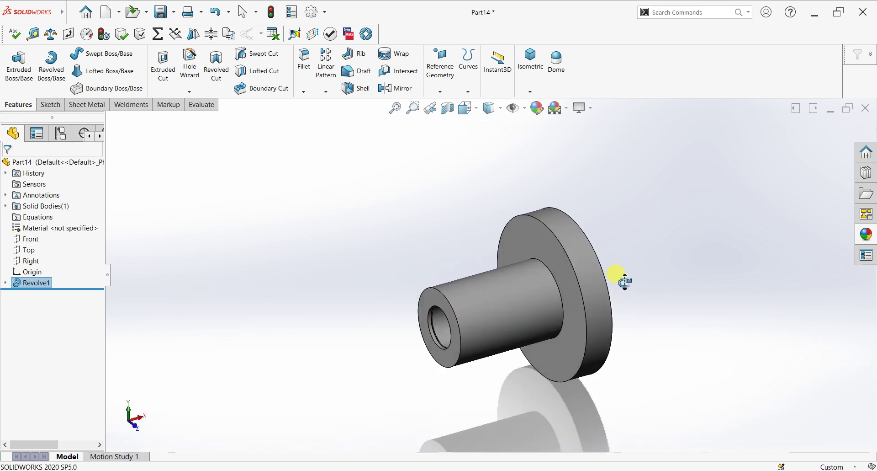
click(545, 245)
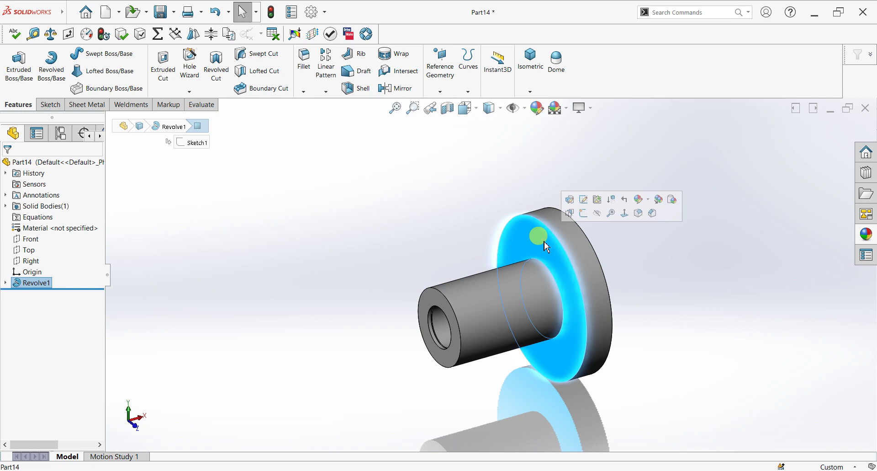
key(ctrl+8)
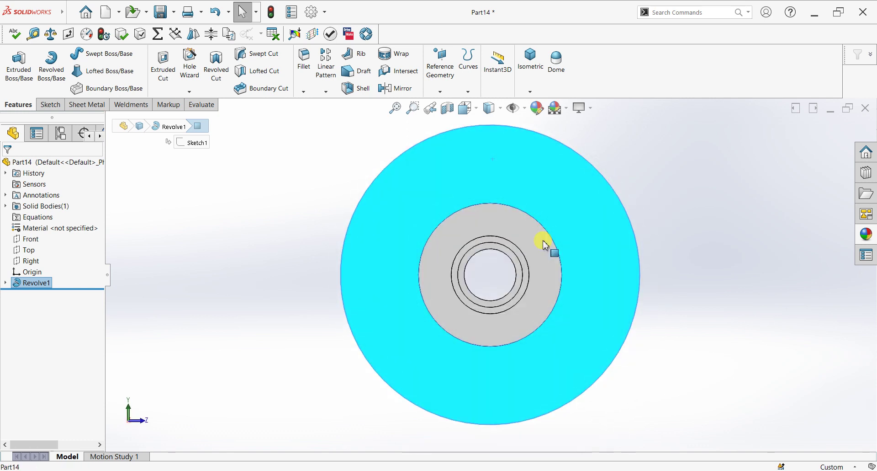
click(50, 105)
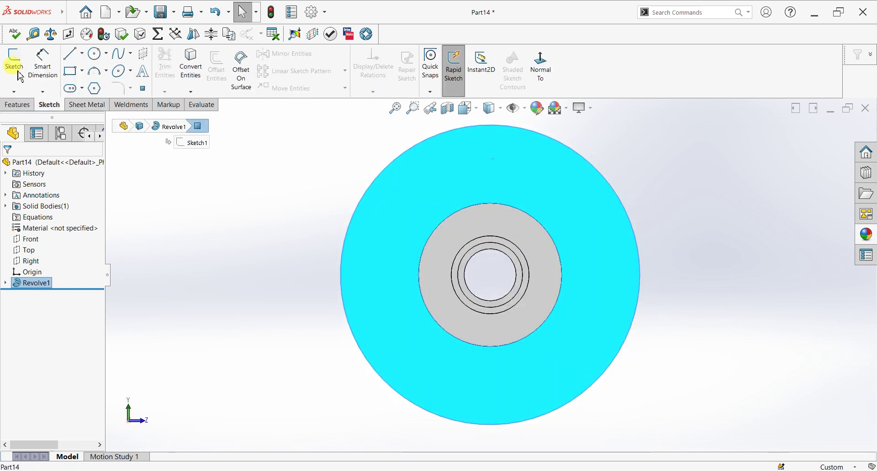
click(14, 64)
click(95, 53)
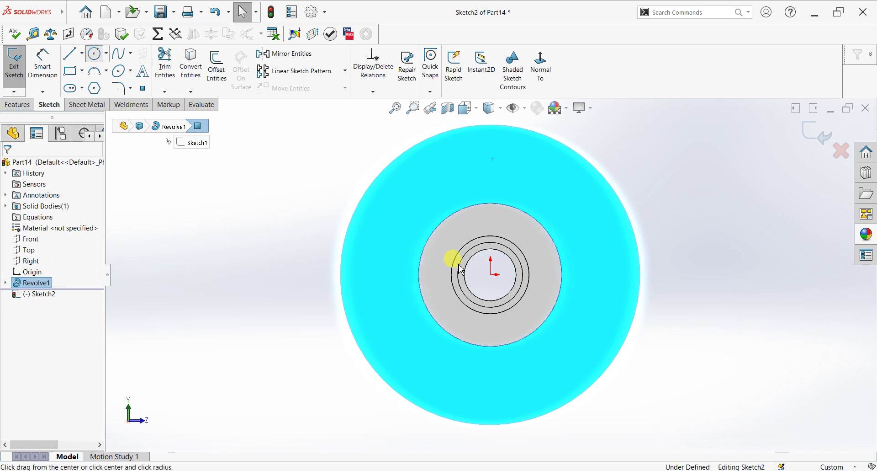
click(491, 275)
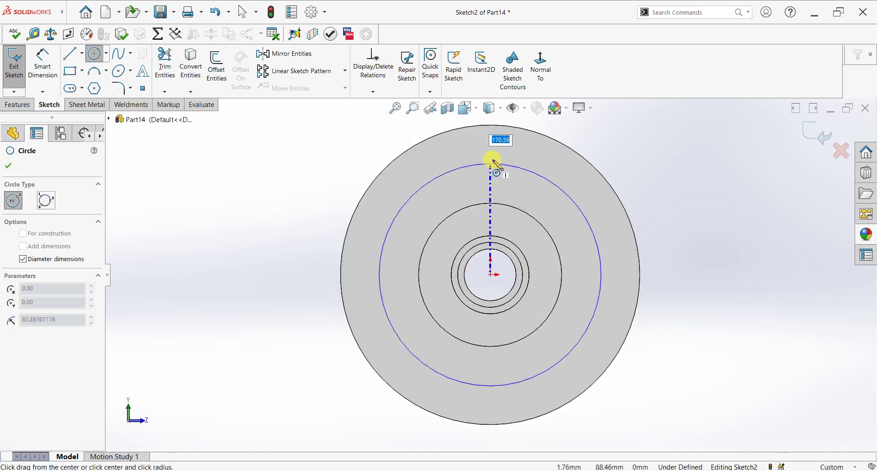
click(493, 161)
Dimension the new circle on the flange face and set its diameter to 180 mm.
click(42, 64)
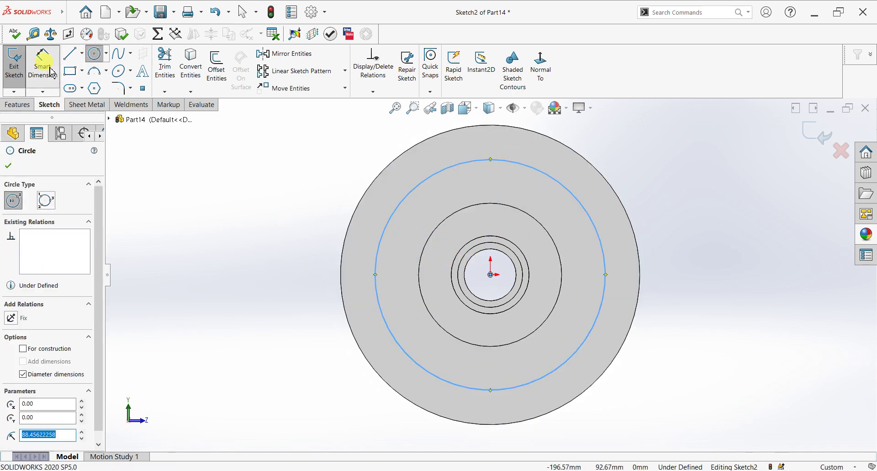
click(577, 190)
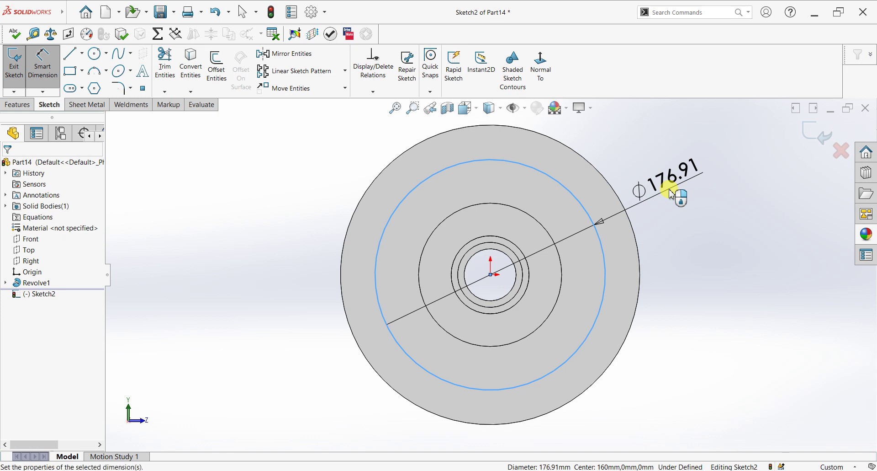
click(671, 195)
text(180)
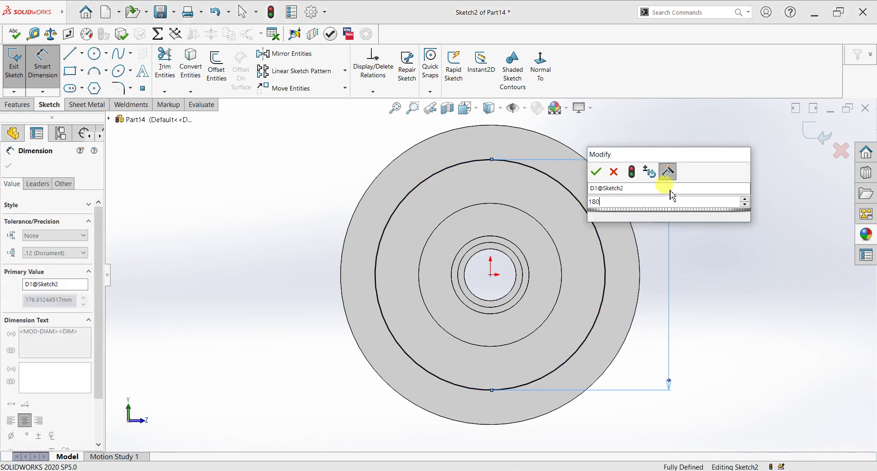
key(Return)
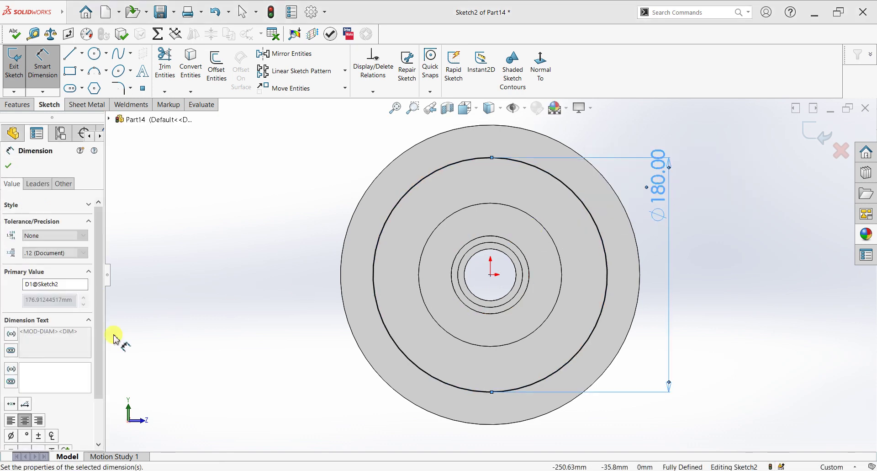
click(9, 166)
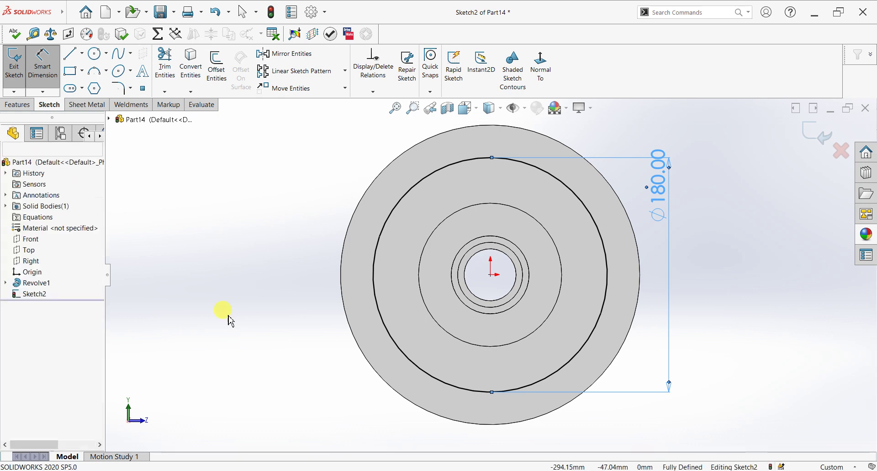
Convert the 180 mm circle to construction geometry and exit the sketch.
key(Escape)
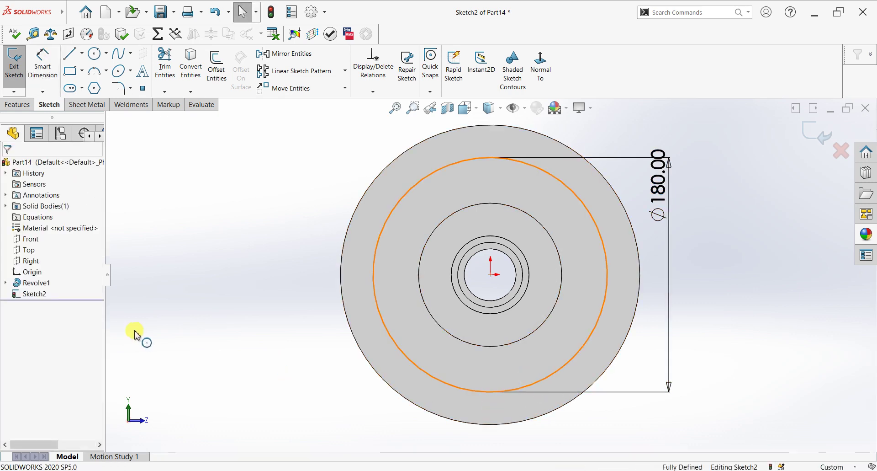
click(23, 311)
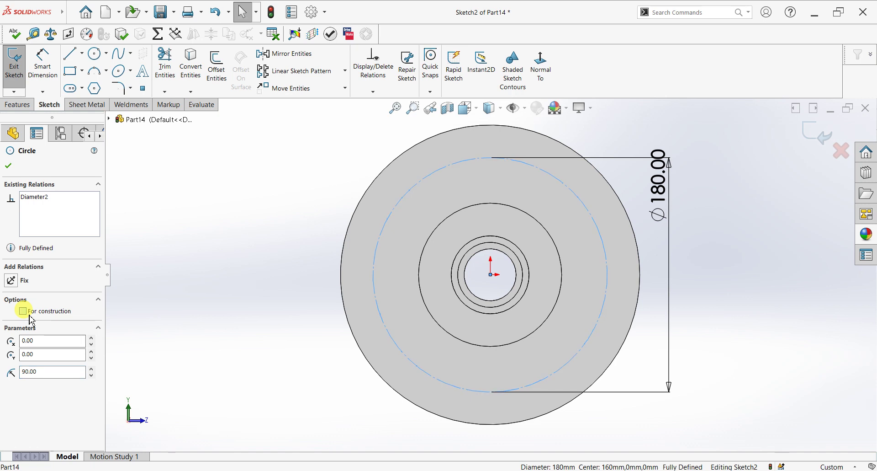
click(9, 166)
middle_drag(562, 201, 525, 235)
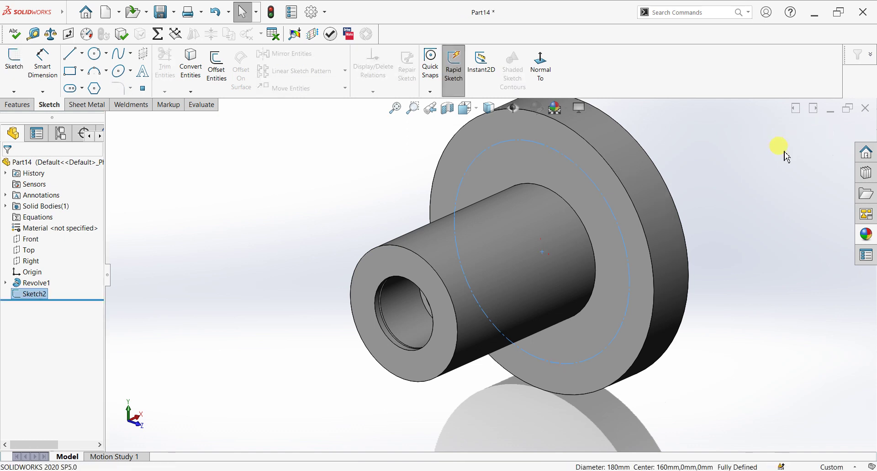
Set up a Hole Wizard counterbore to the ISO standard for an M10 Grade C hex bolt with normal fit.
scroll(476, 181, down, 2)
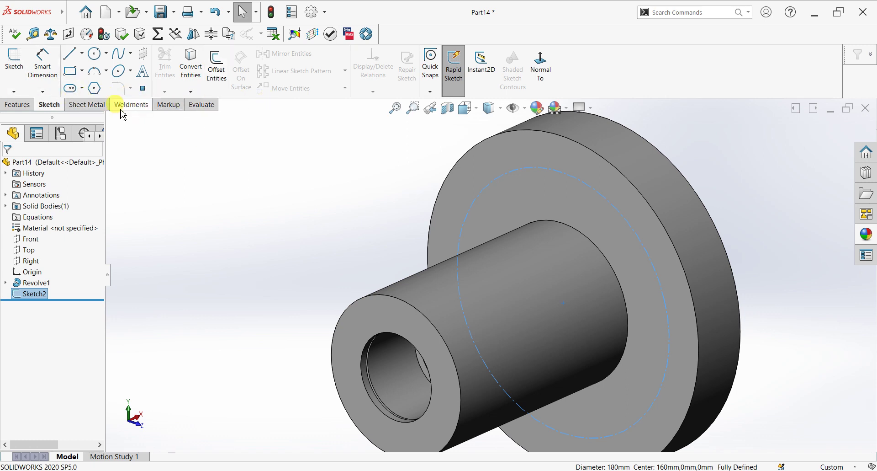
click(17, 104)
click(189, 91)
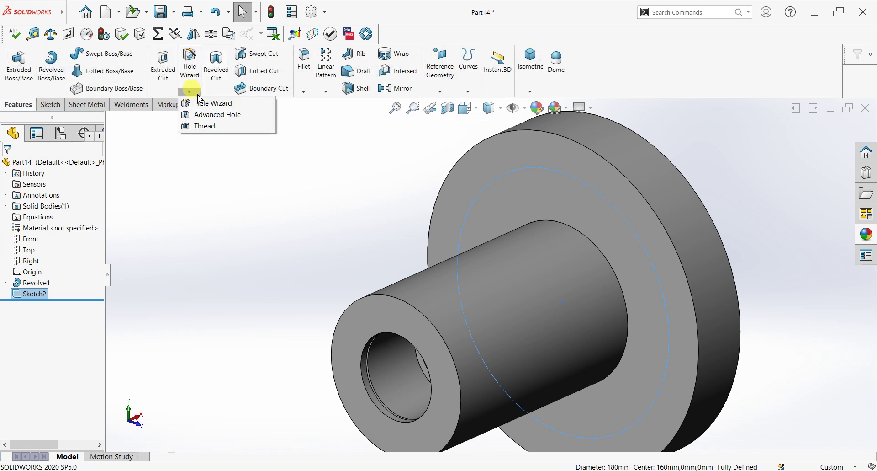
click(200, 103)
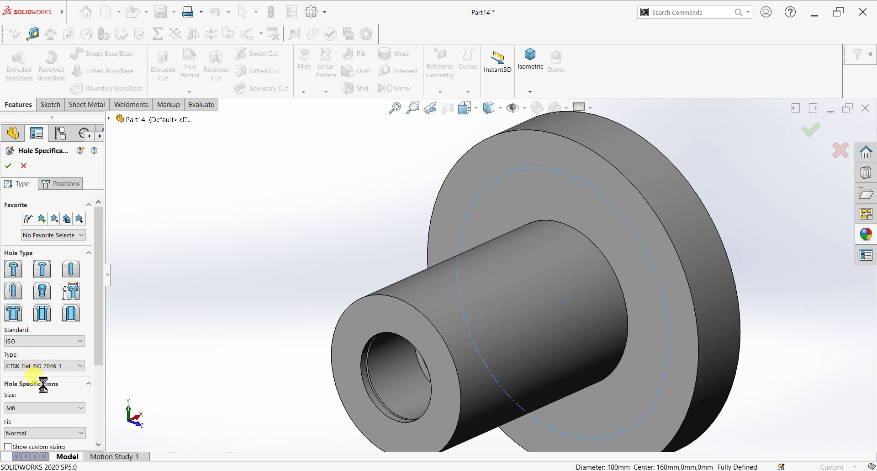
click(40, 407)
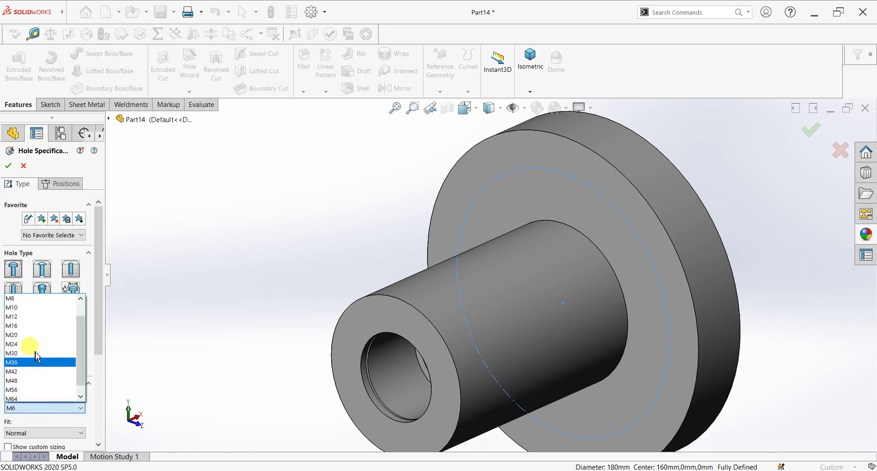
click(34, 307)
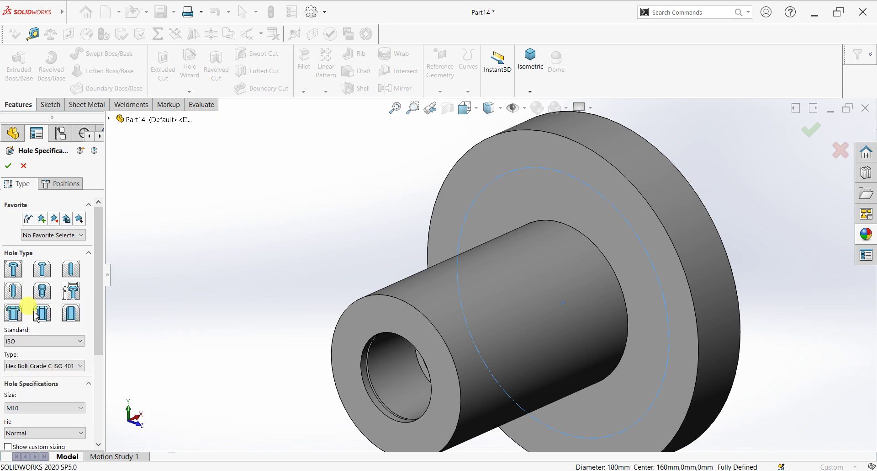
Position one hole with a 3D sketch on the flange's hub-side face, near the top of the 180 mm construction circle.
click(73, 183)
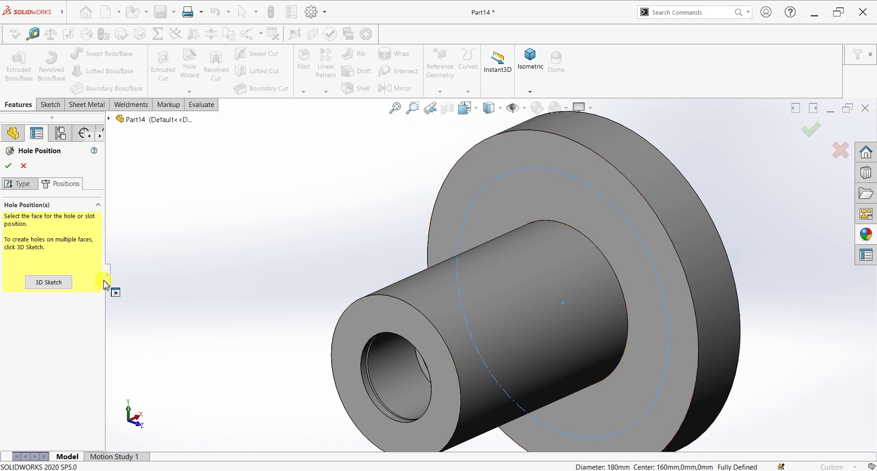
click(52, 283)
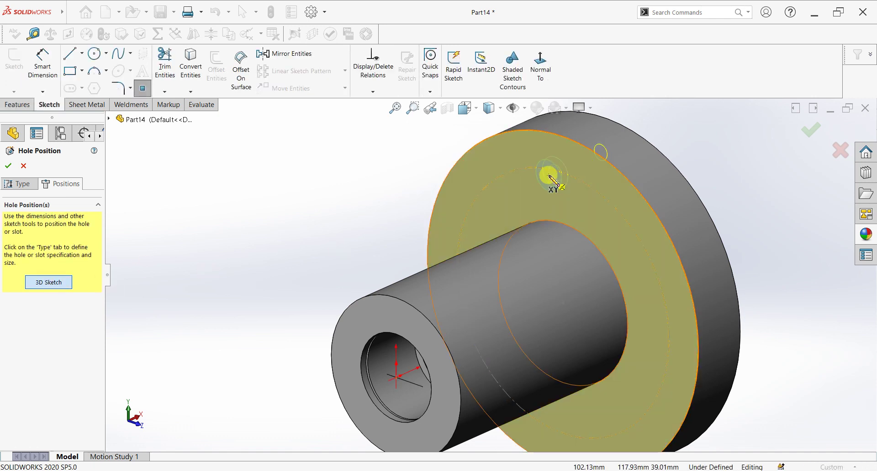
click(557, 173)
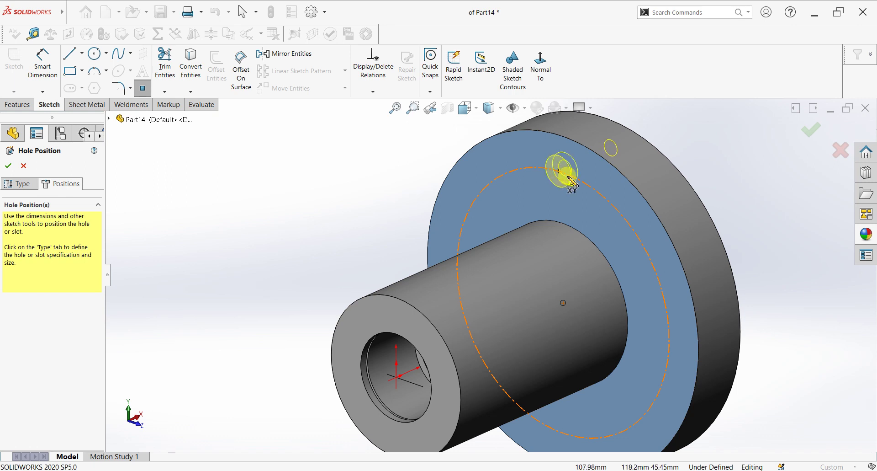
click(575, 177)
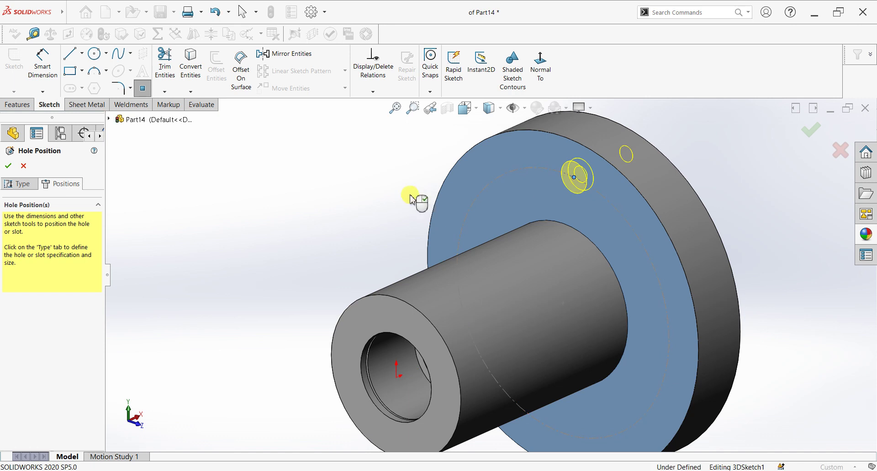
right_click(359, 193)
click(380, 196)
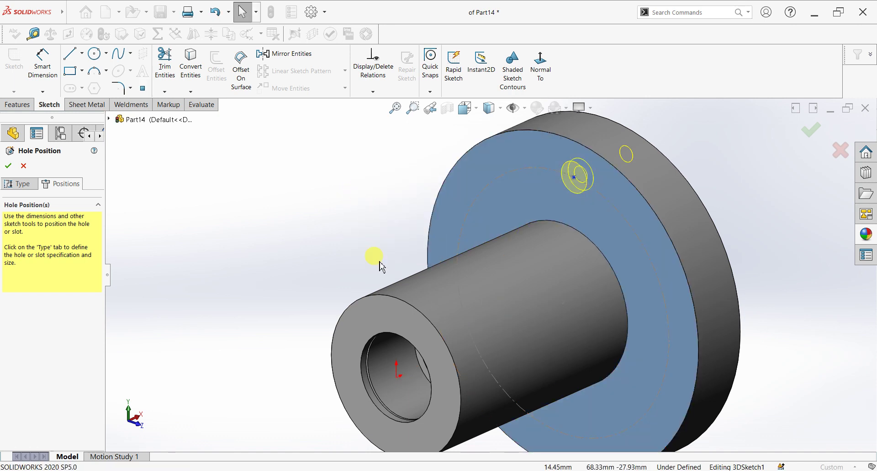
Try to align the hole's position point with the origin using Along Y and Along X relations, undoing each attempt.
middle_drag(611, 290, 626, 278)
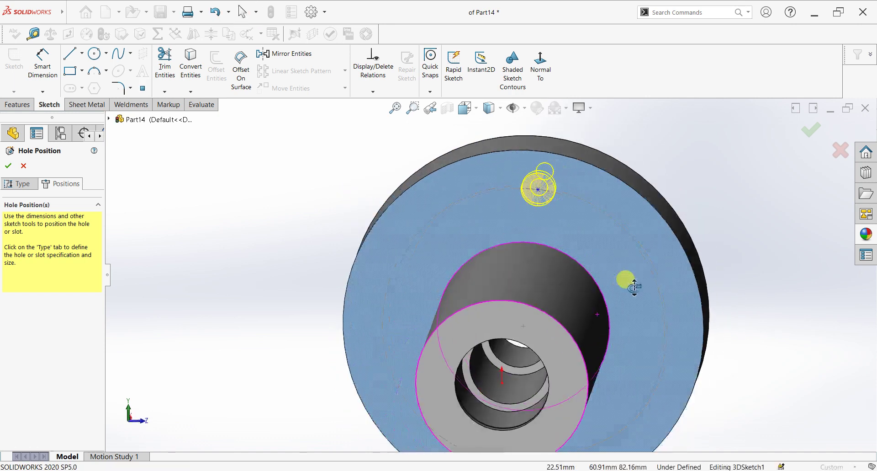
key(ctrl+1)
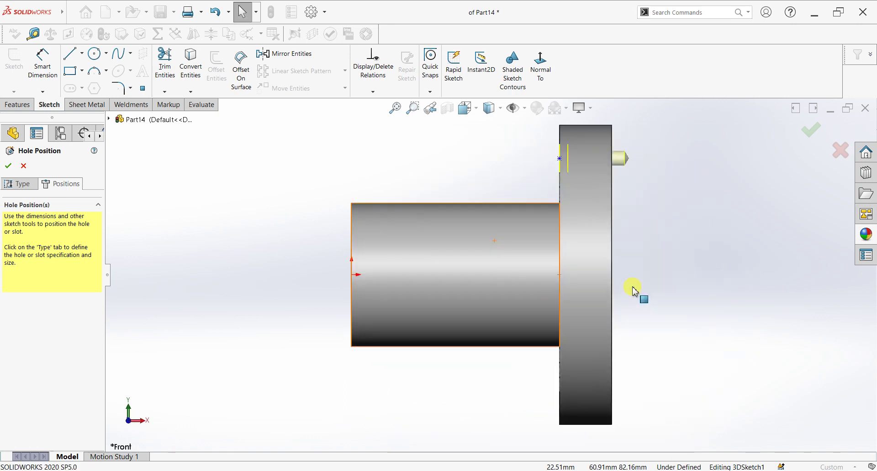
key(ctrl+2)
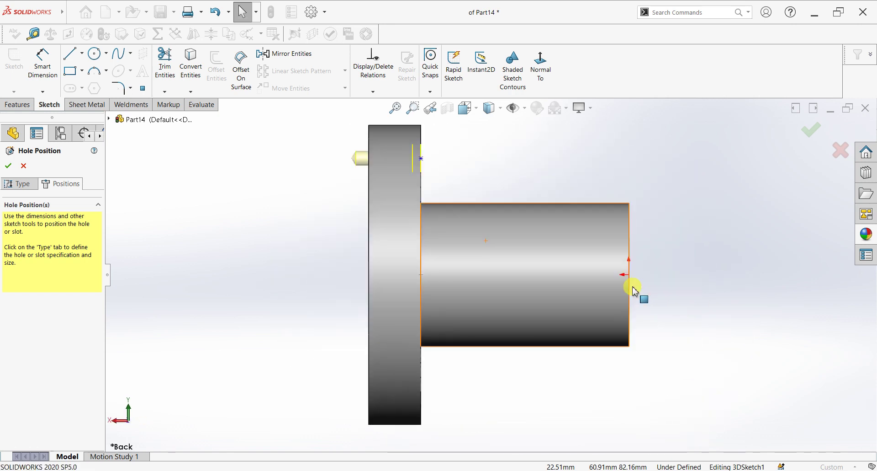
middle_drag(662, 352, 580, 368)
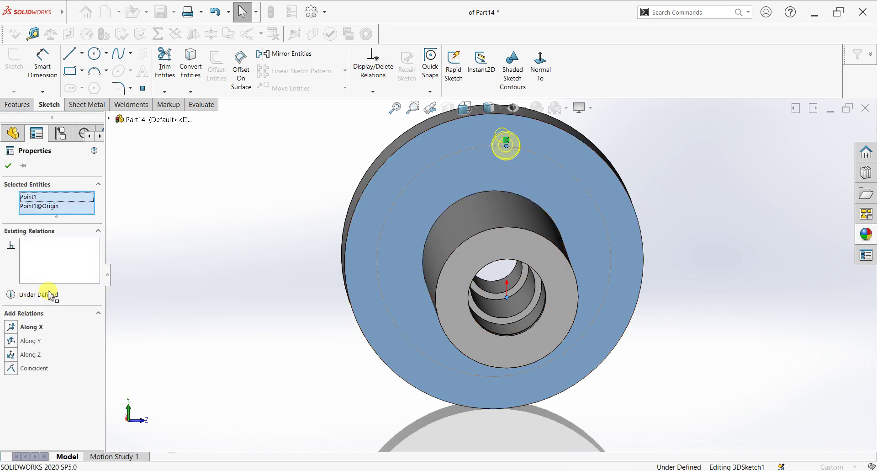
click(12, 342)
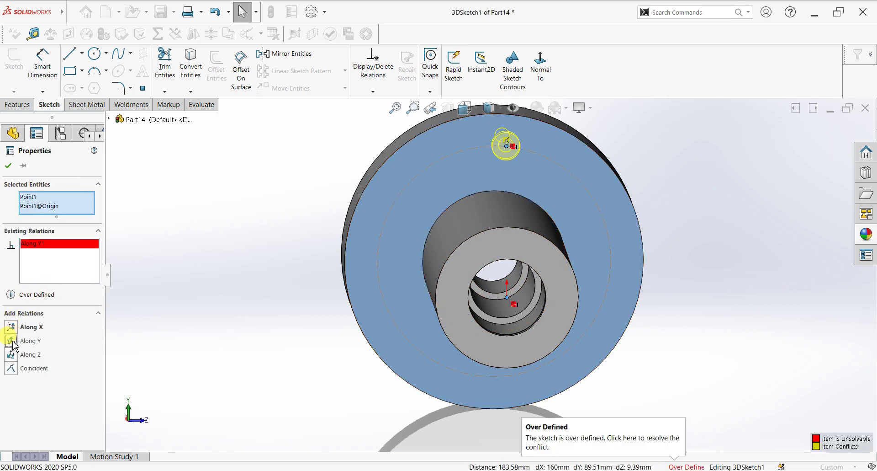
key(ctrl+z)
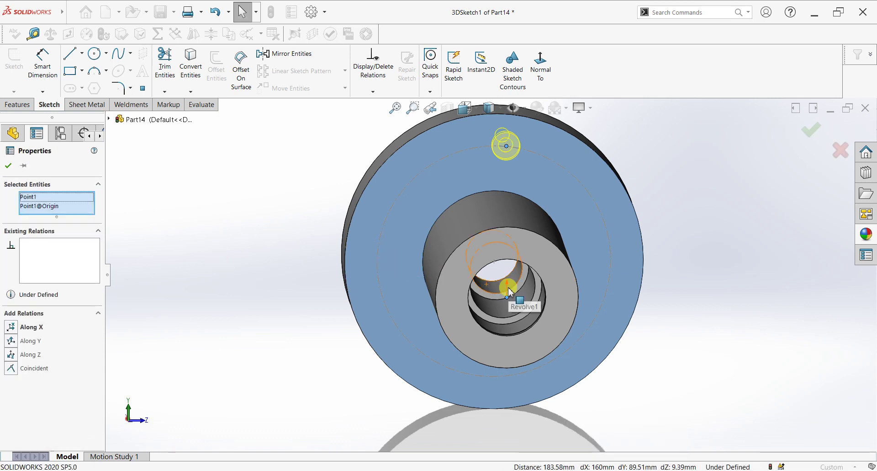
click(13, 328)
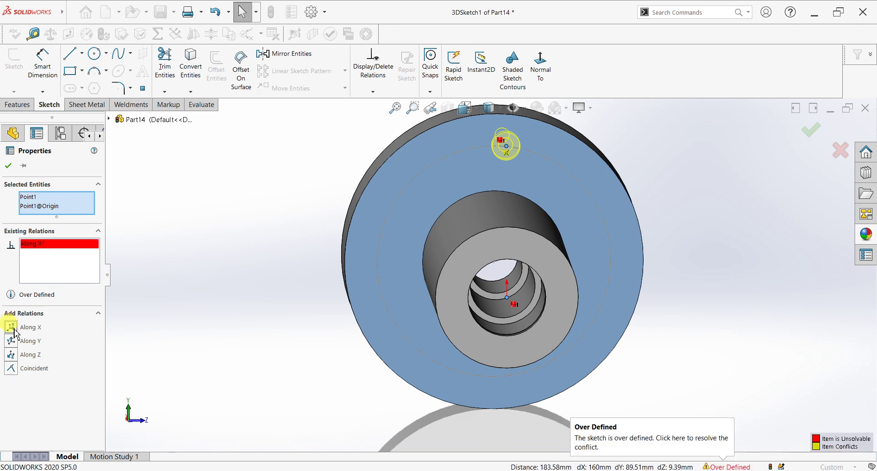
click(331, 262)
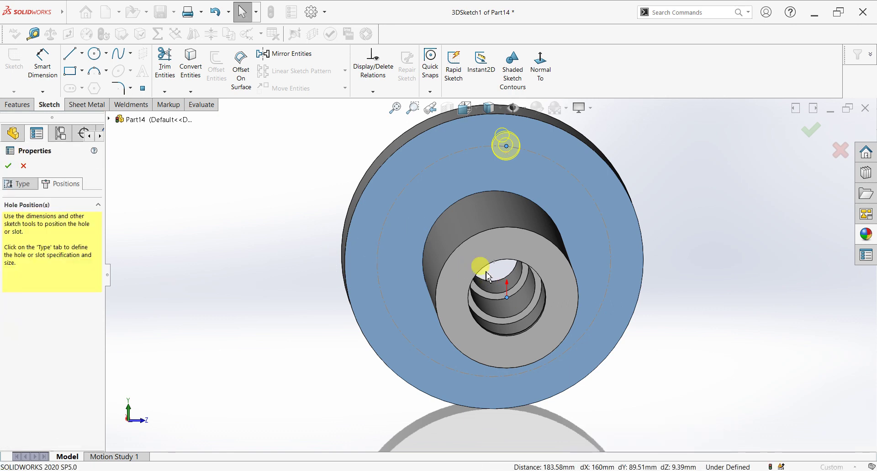
Create the M10 counterbored hole at the placed point on the flange face.
middle_drag(453, 244, 503, 232)
scroll(569, 151, down, 3)
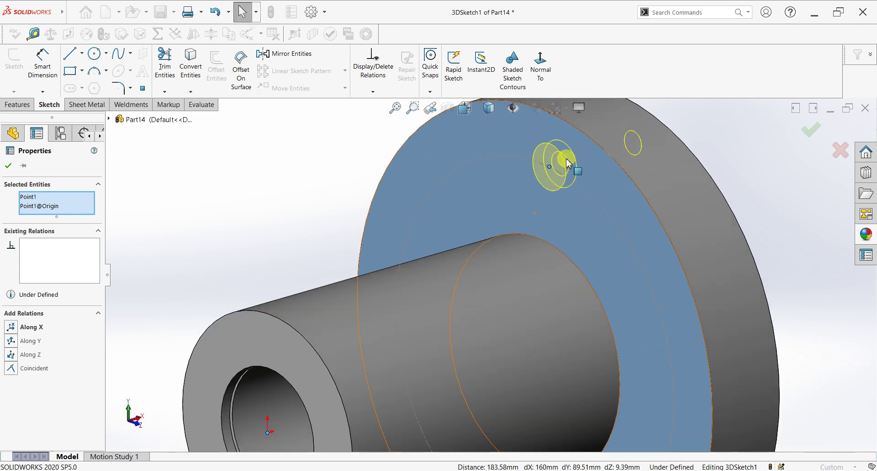
click(10, 167)
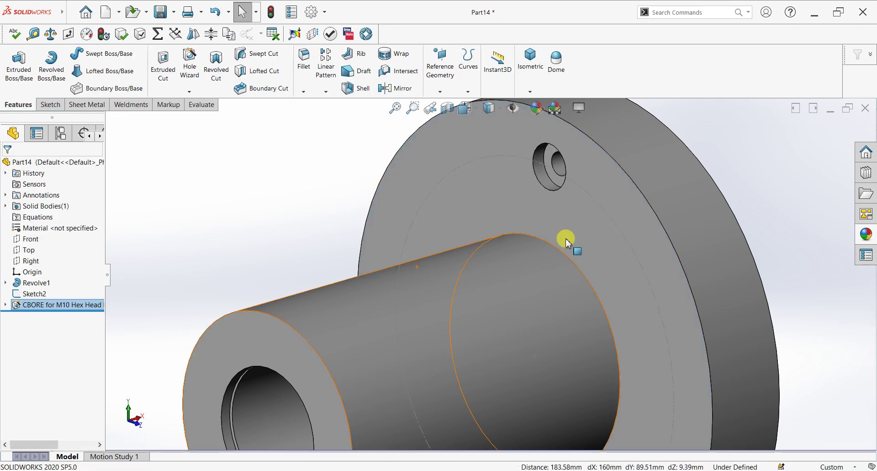
Create a circular pattern of the M10 counterbored hole around the hub's outer end edge, with 6 equally spaced instances over 360 degrees.
scroll(568, 237, up, 3)
scroll(567, 236, up, 3)
scroll(462, 380, down, 2)
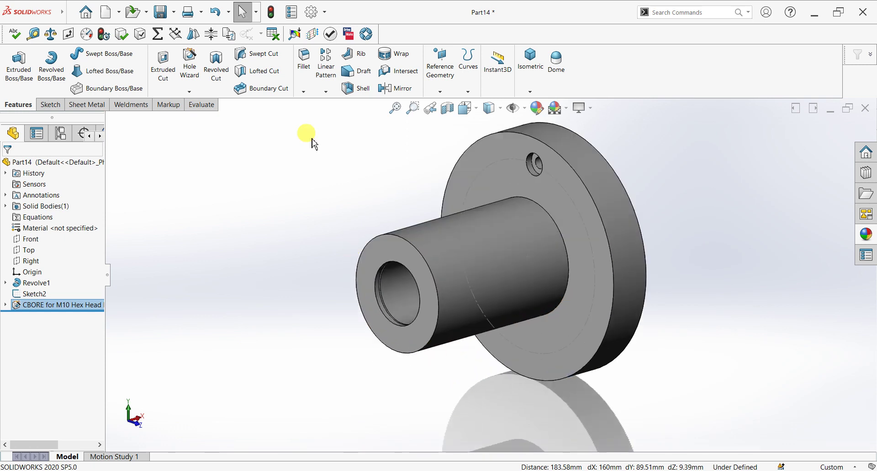
click(326, 92)
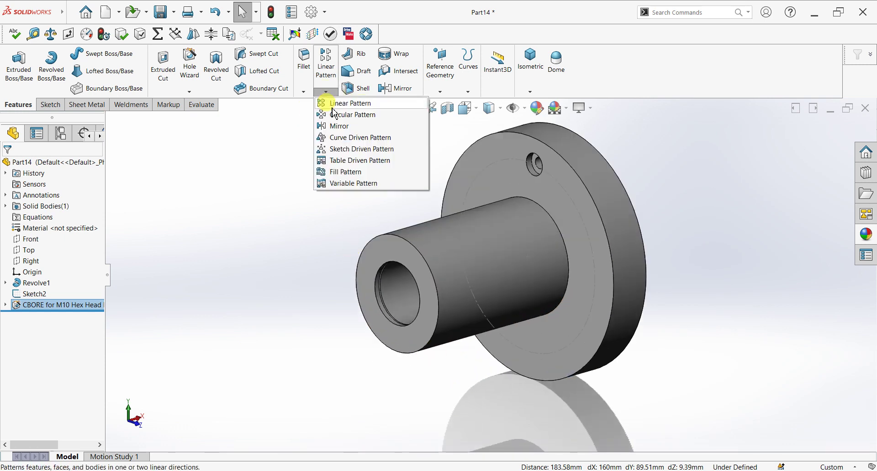
click(336, 115)
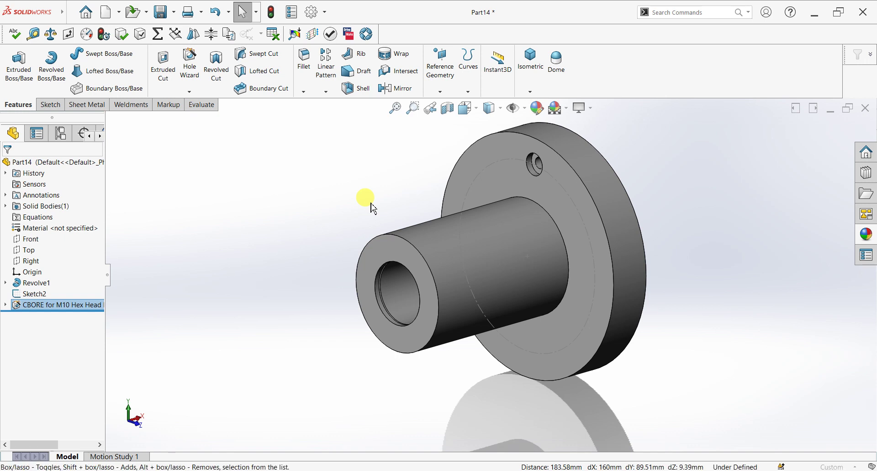
click(419, 251)
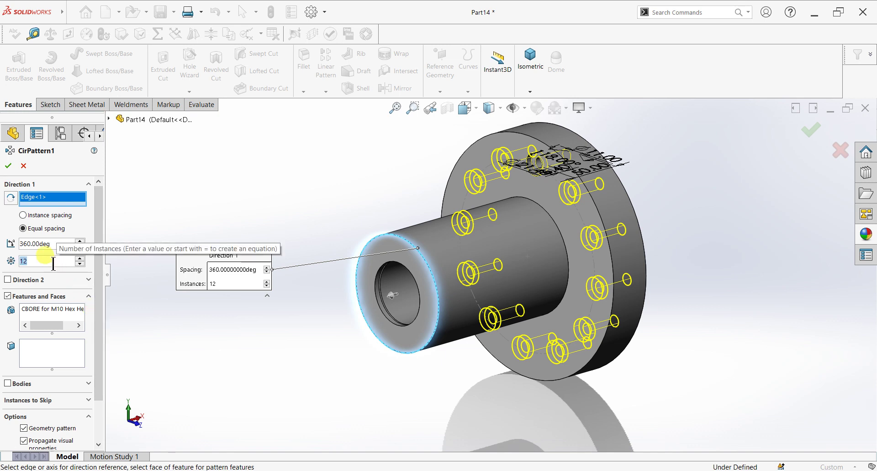
text(6)
key(Return)
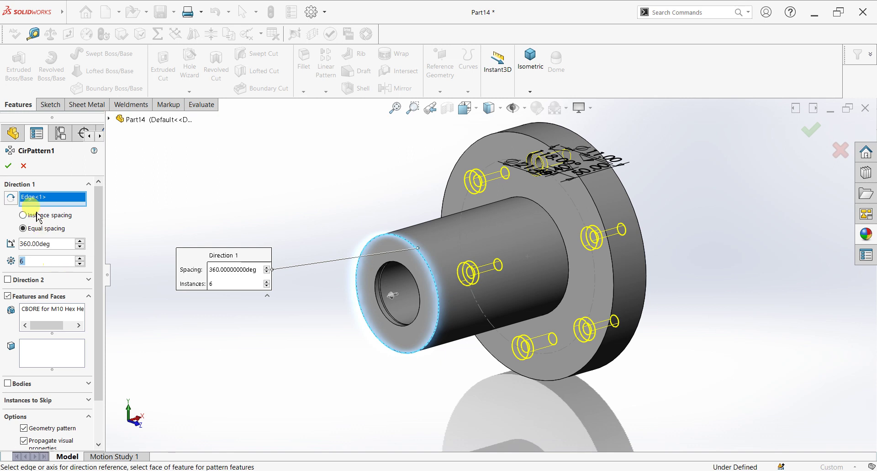
click(14, 170)
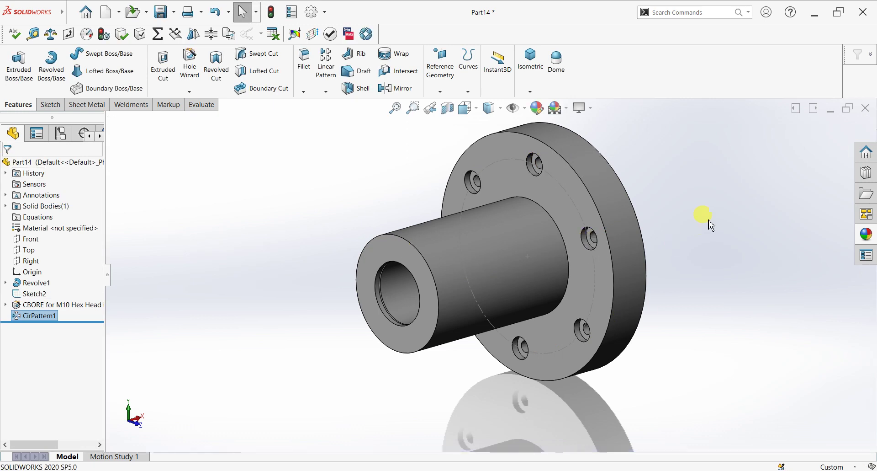
Section the part along the Front plane with zero offset and view the cut from the front to inspect the bore and holes.
mouse_move(711, 219)
middle_down()
mouse_move(571, 226)
mouse_move(737, 204)
mouse_move(699, 218)
middle_up()
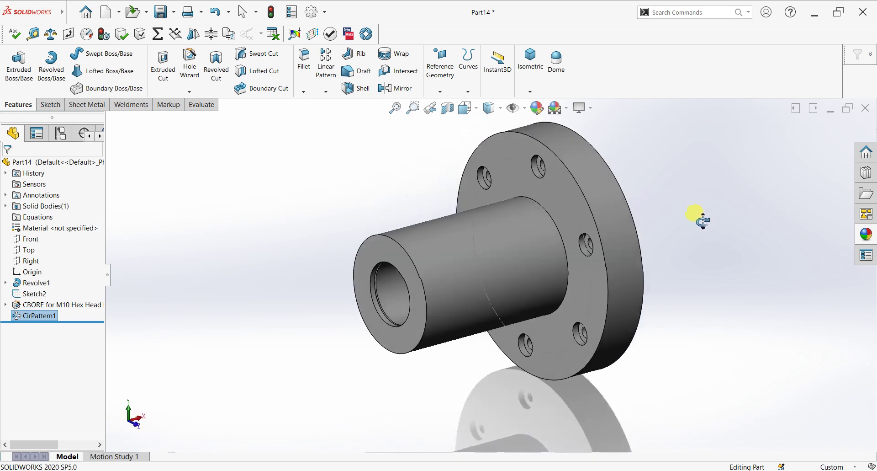
scroll(699, 202, down, 3)
scroll(702, 219, up, 5)
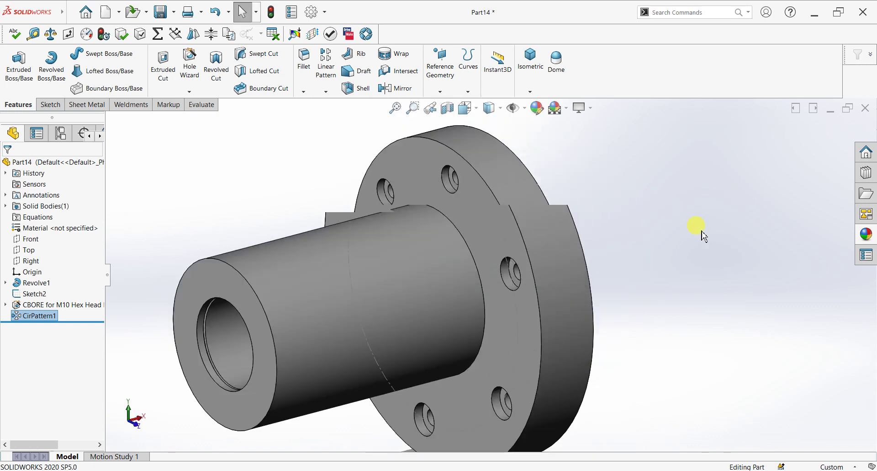
middle_drag(560, 344, 530, 301)
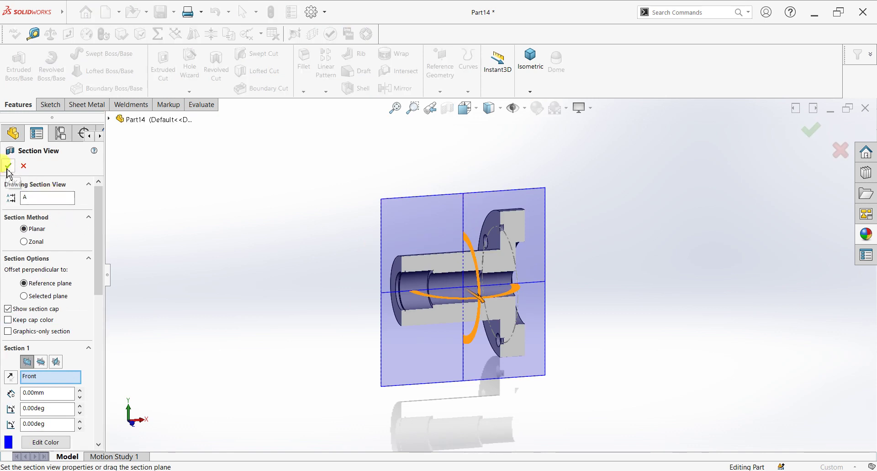
click(8, 167)
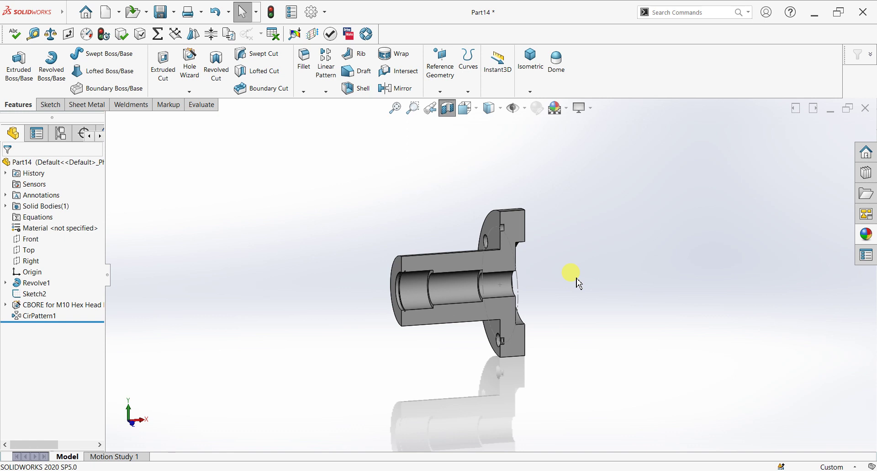
key(ctrl+1)
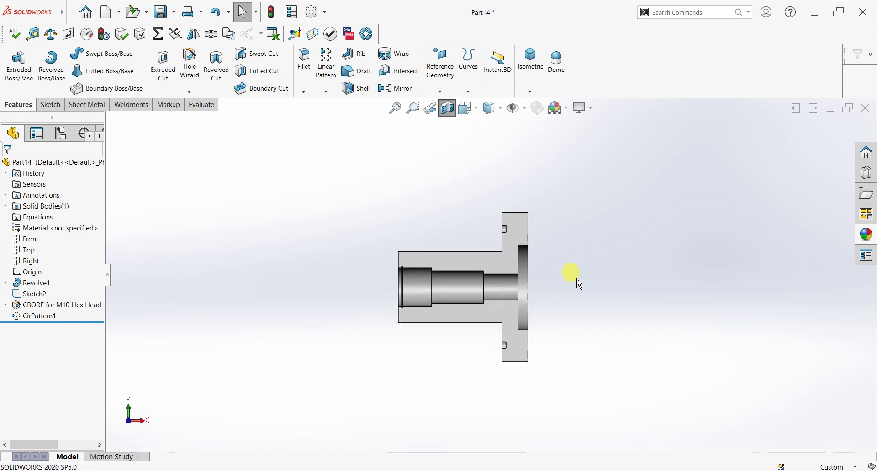